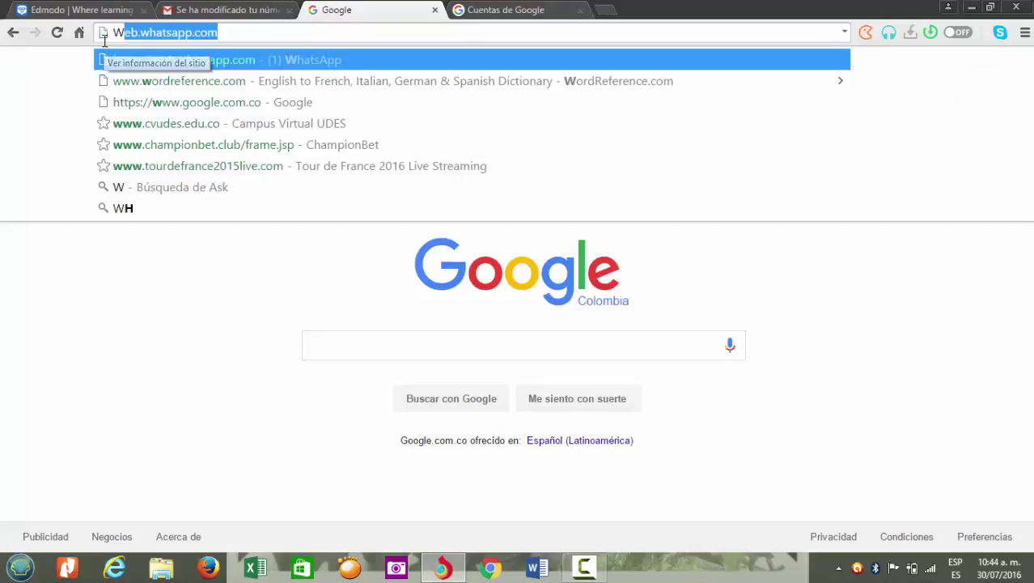
type(".EDMODO")
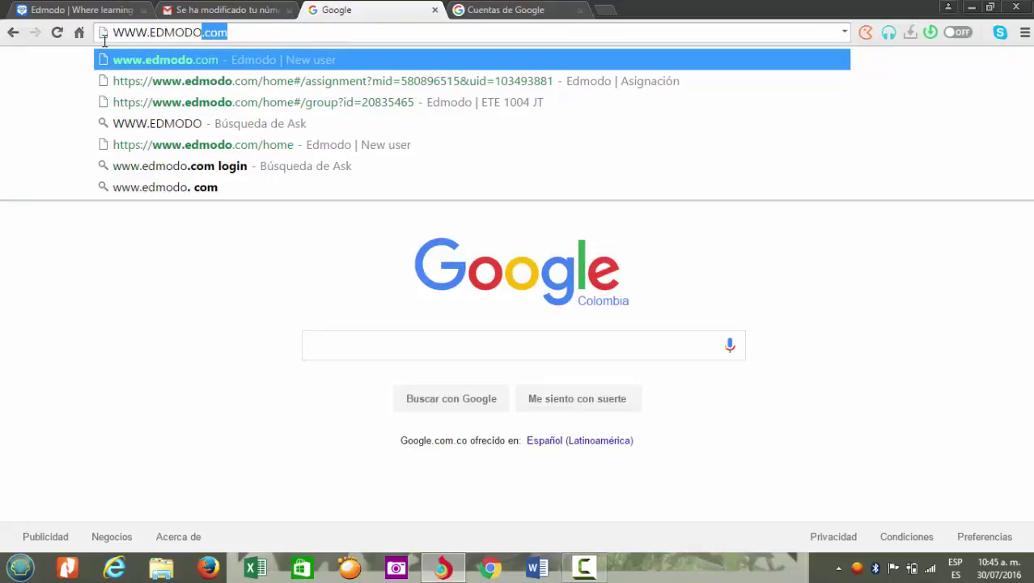
type(".COM")
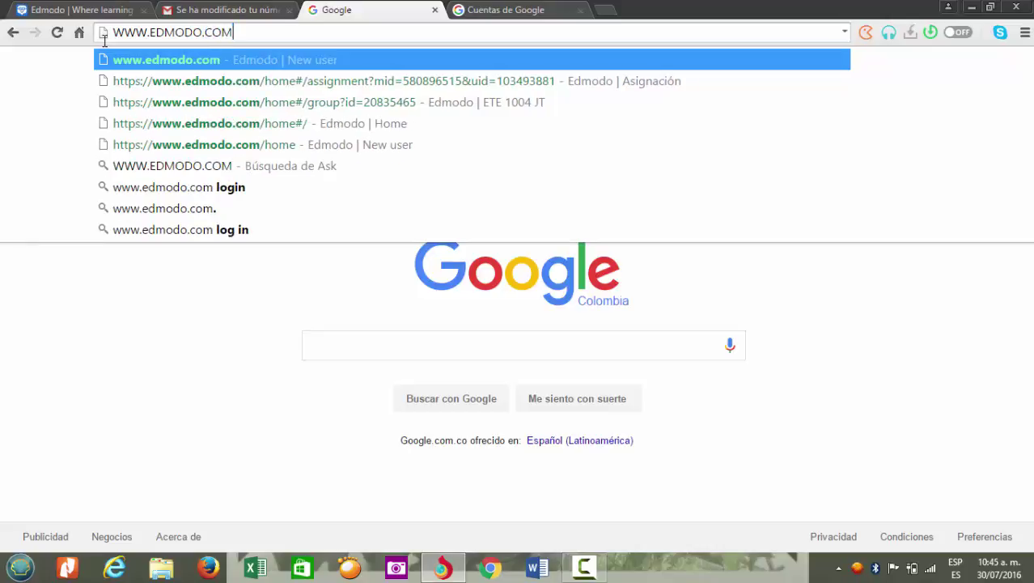
key("Return")
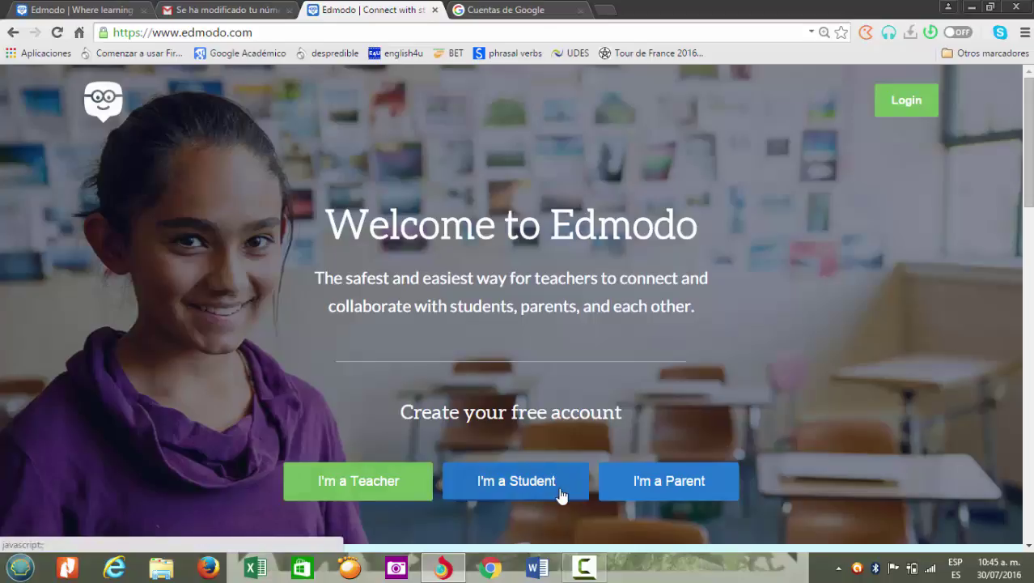
Sign up for a free teacher account with the teacher's e-mail address and an account password
left_click(346, 495)
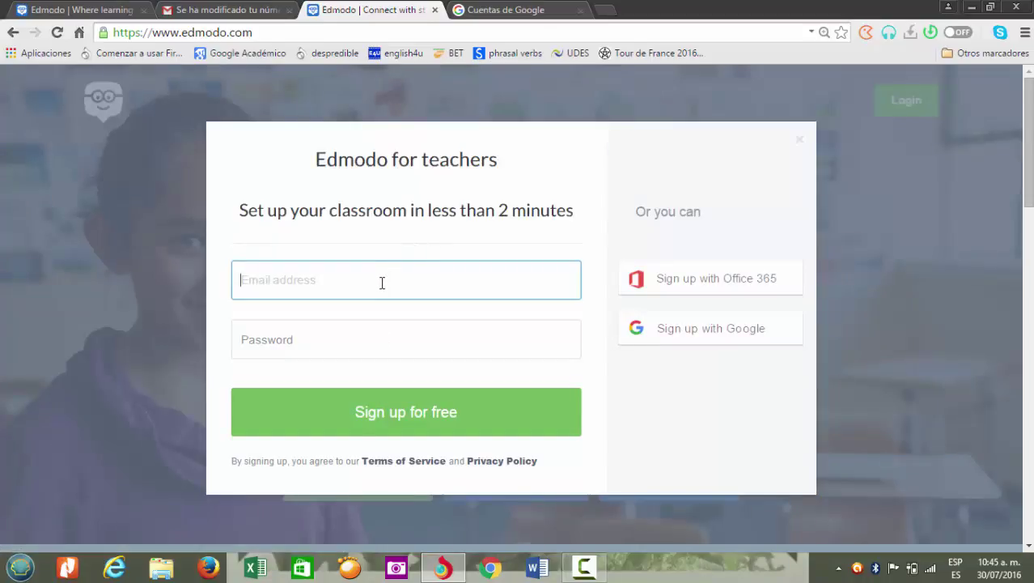
key("ctrl+v")
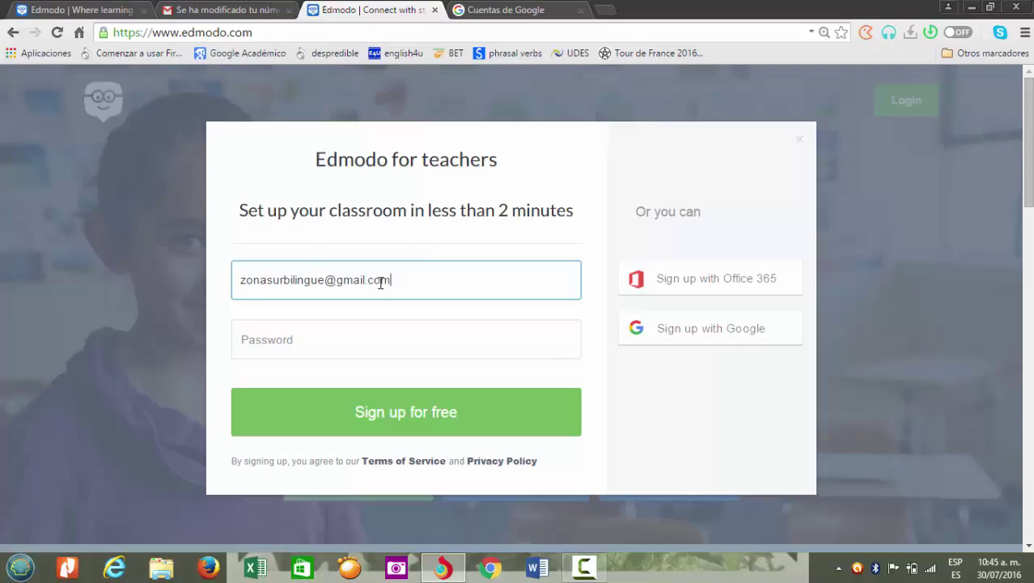
left_click(329, 337)
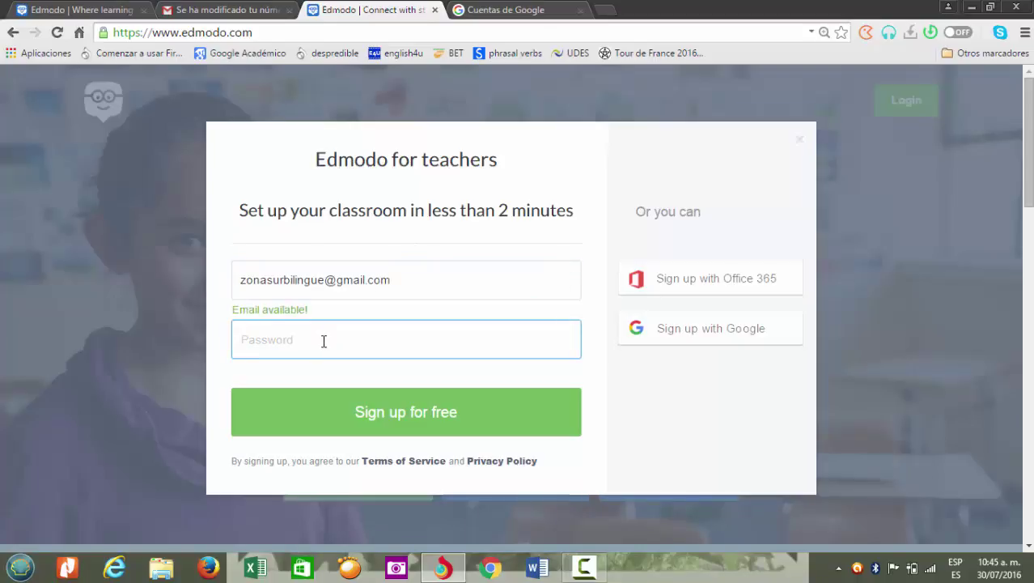
type("•••")
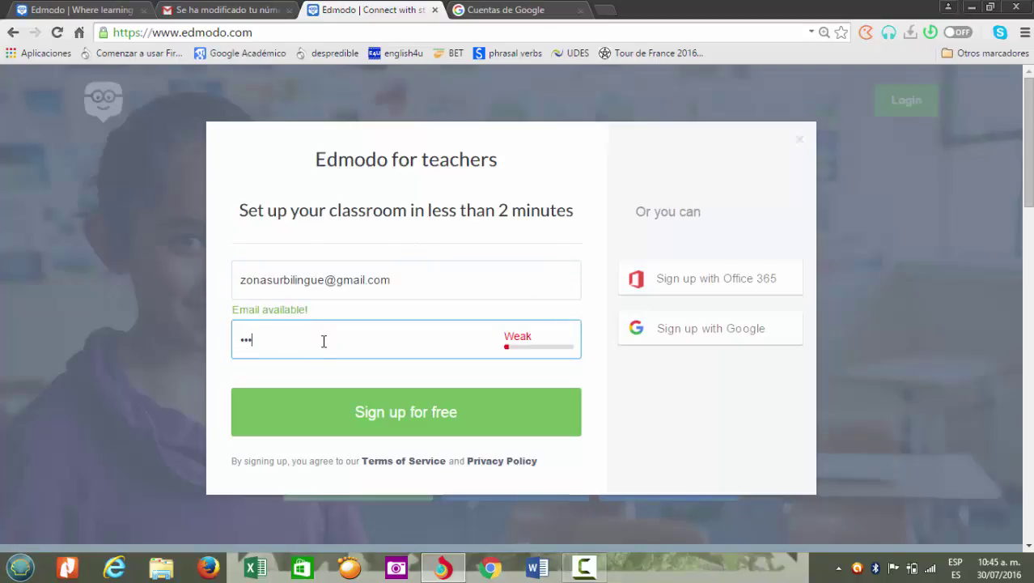
type("••")
left_click(385, 413)
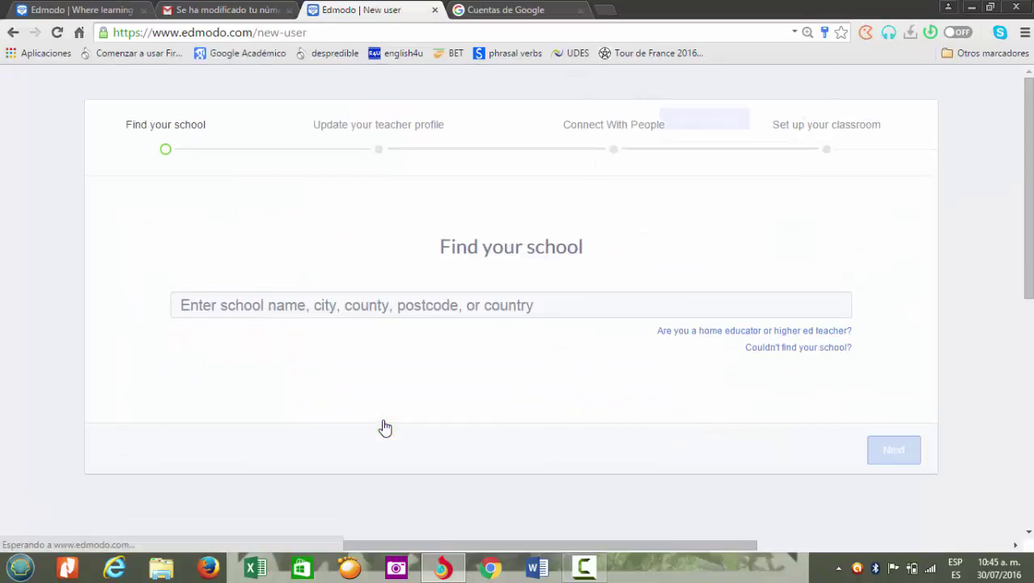
Search for the school "INSTITUCION EDUCATIVA HUMBERTO MUÑOZ ORDOÑEZ"
left_click(778, 127)
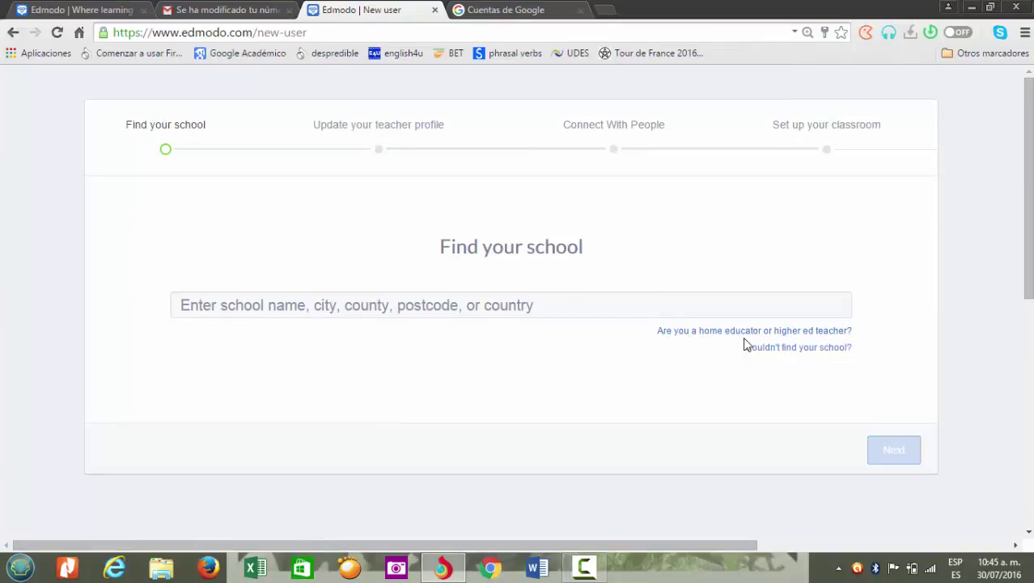
left_click(538, 306)
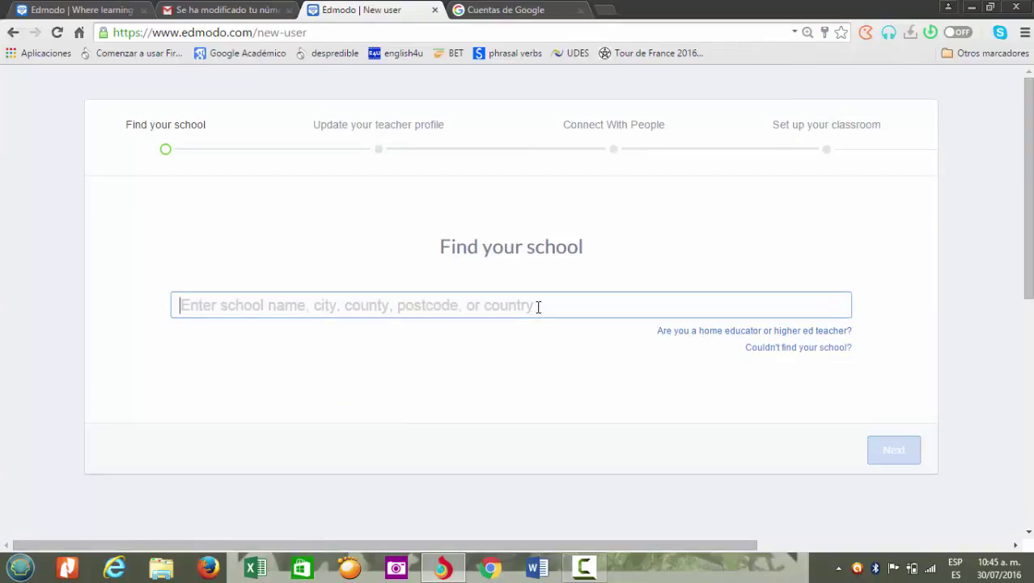
type("I")
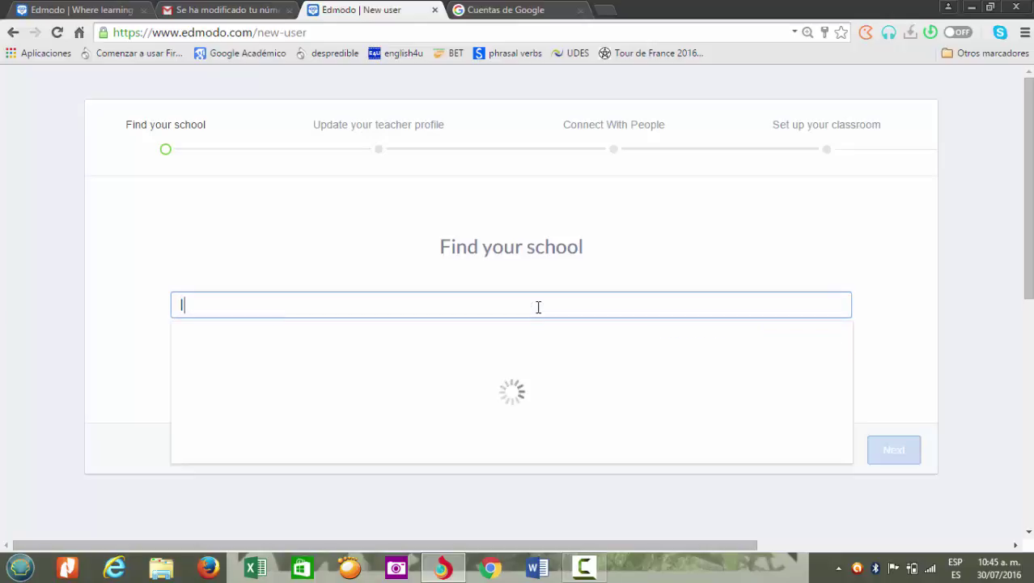
type("NSTITUCION")
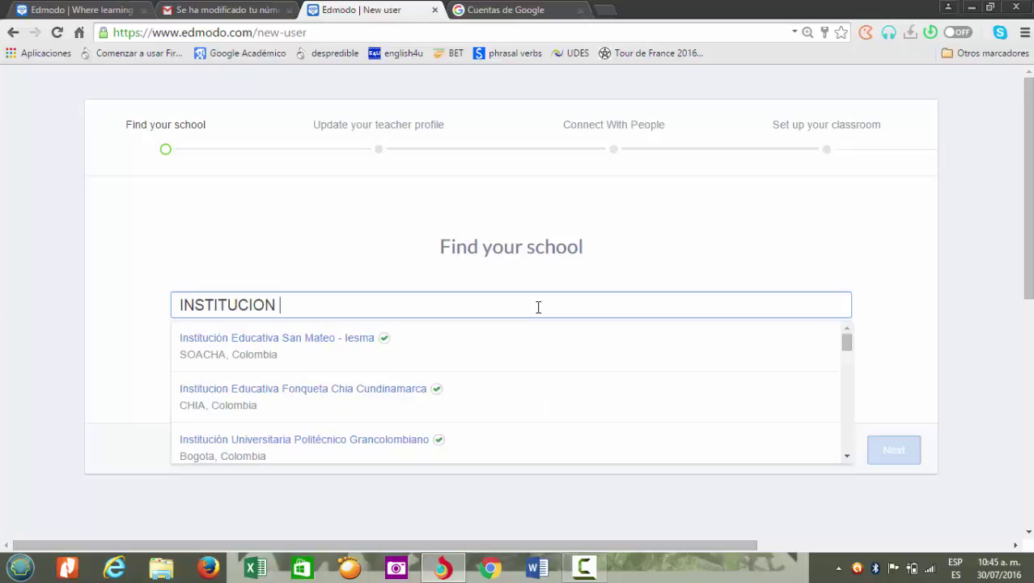
type(" EDUCA")
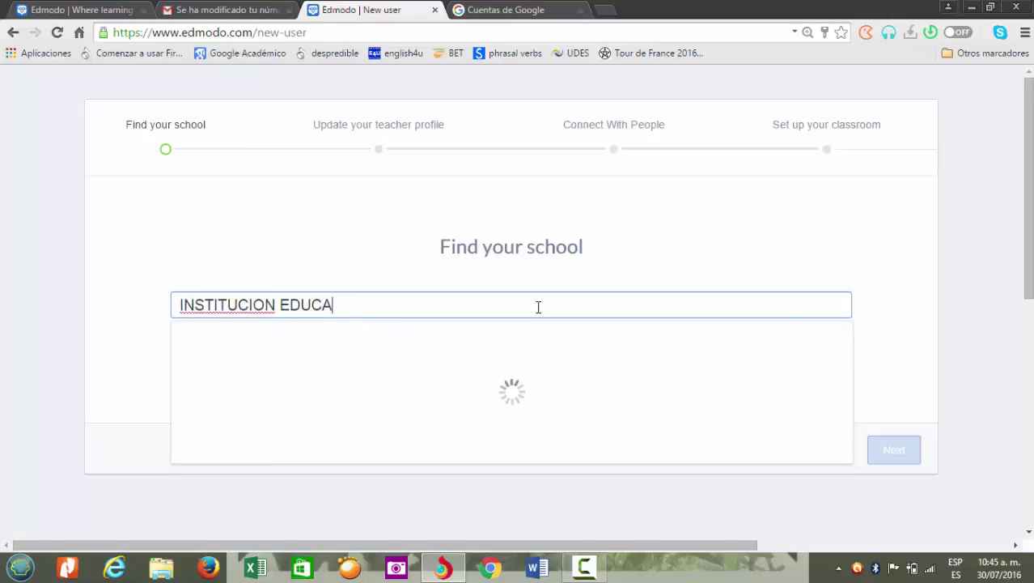
type("TIVA ")
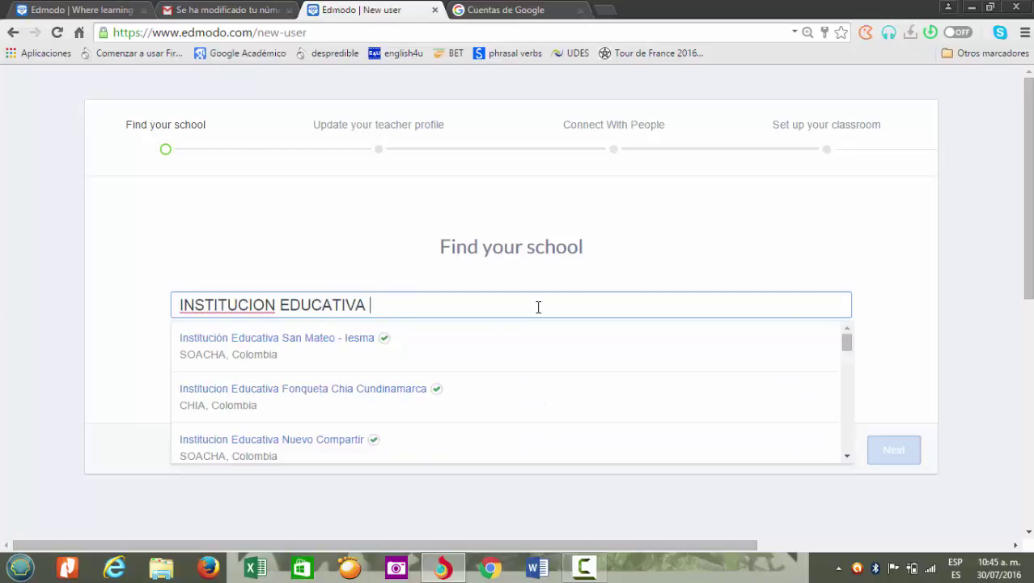
type("HUMBERTO ")
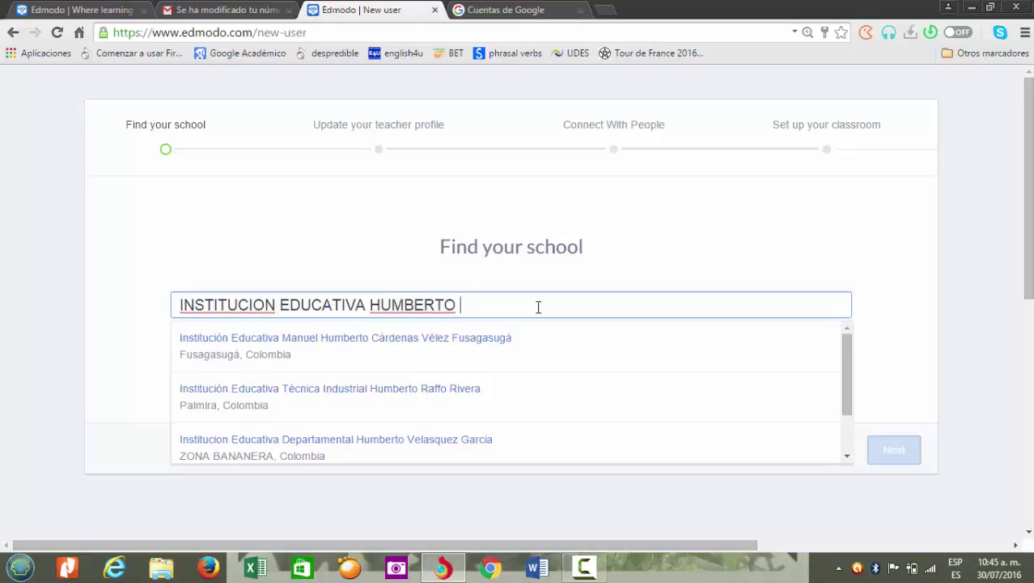
type("M")
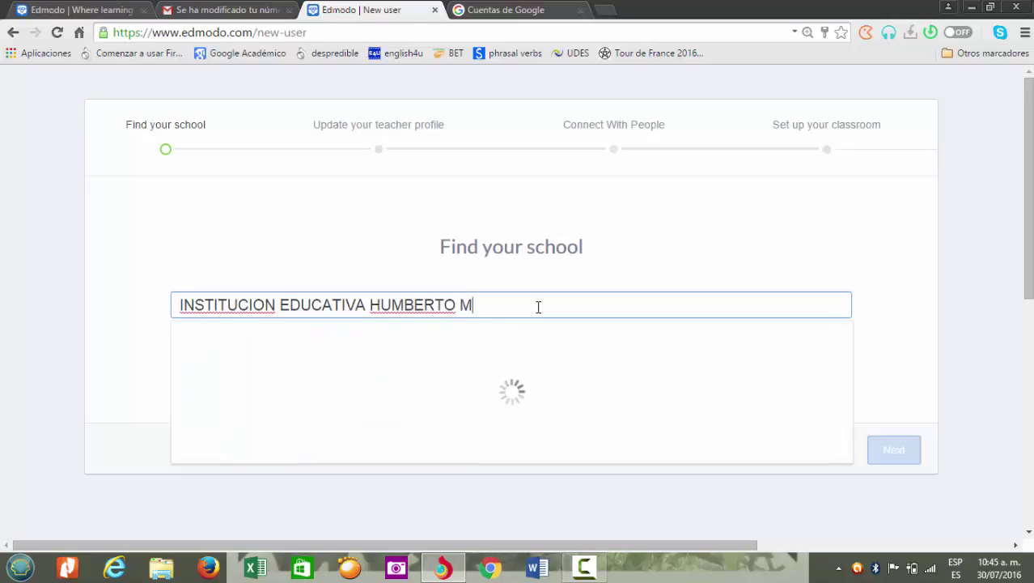
type("UÑOZ ")
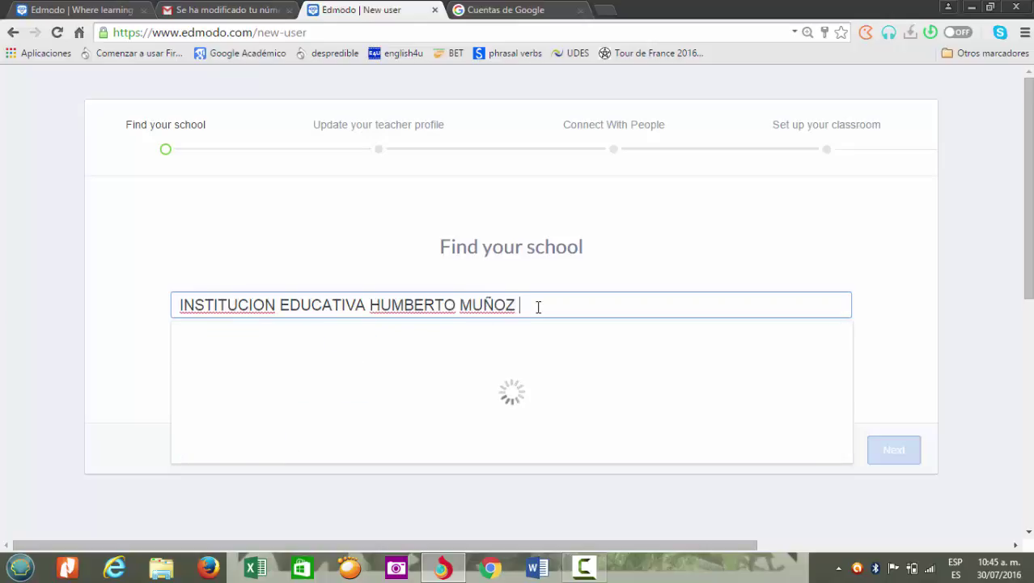
type("ORDOÑEZ")
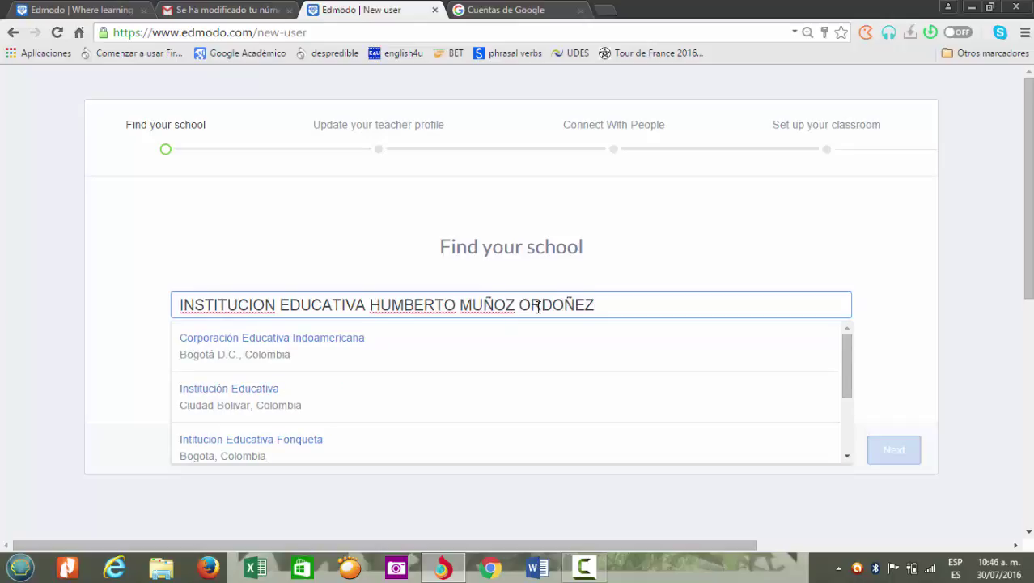
Clear the school search text and open the form for adding a school that could not be found
left_click_drag(848, 358, 844, 304)
key("BackSpace")
key("BackSpace")
key("BackSpace")
key("BackSpace")
key("BackSpace")
key("BackSpace")
key("BackSpace")
key("BackSpace")
key("BackSpace")
key("BackSpace")
key("BackSpace")
key("BackSpace")
key("BackSpace")
key("BackSpace")
key("BackSpace")
key("BackSpace")
key("BackSpace")
key("BackSpace")
key("BackSpace")
key("BackSpace")
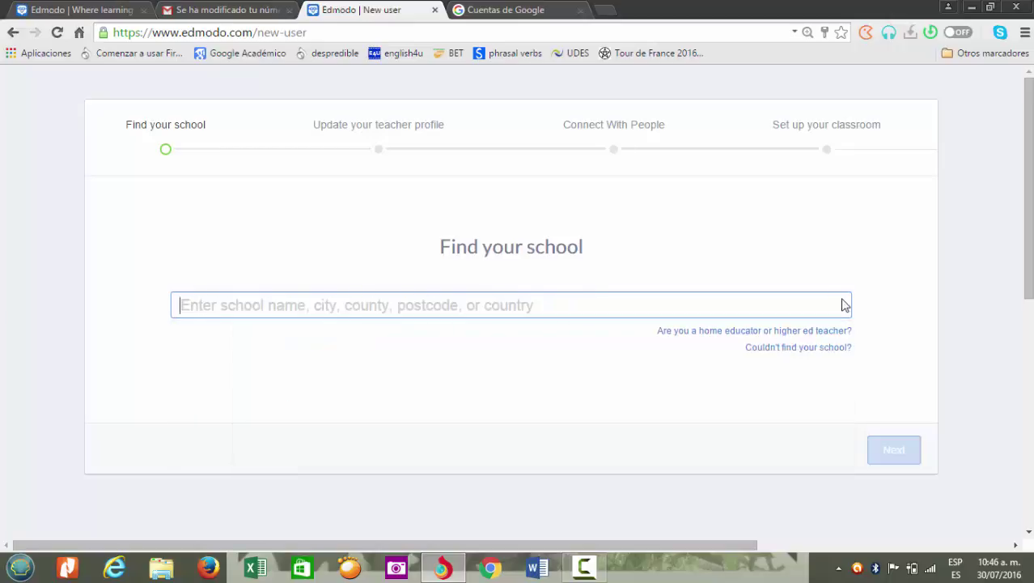
left_click(797, 348)
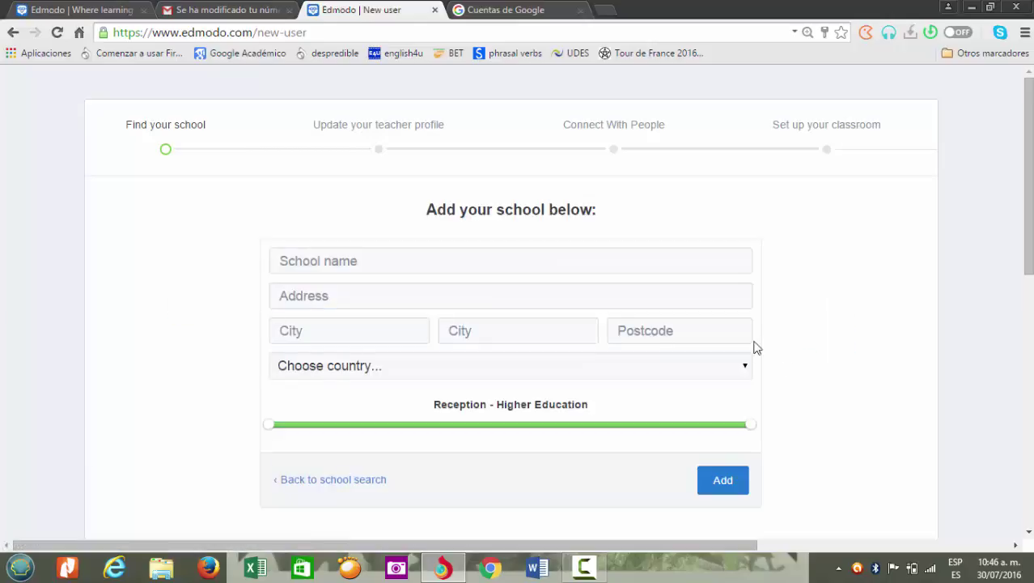
Enter "Institución Educativa Humberto Muñoz Ordoñez" as the name of the new school
left_click(544, 267)
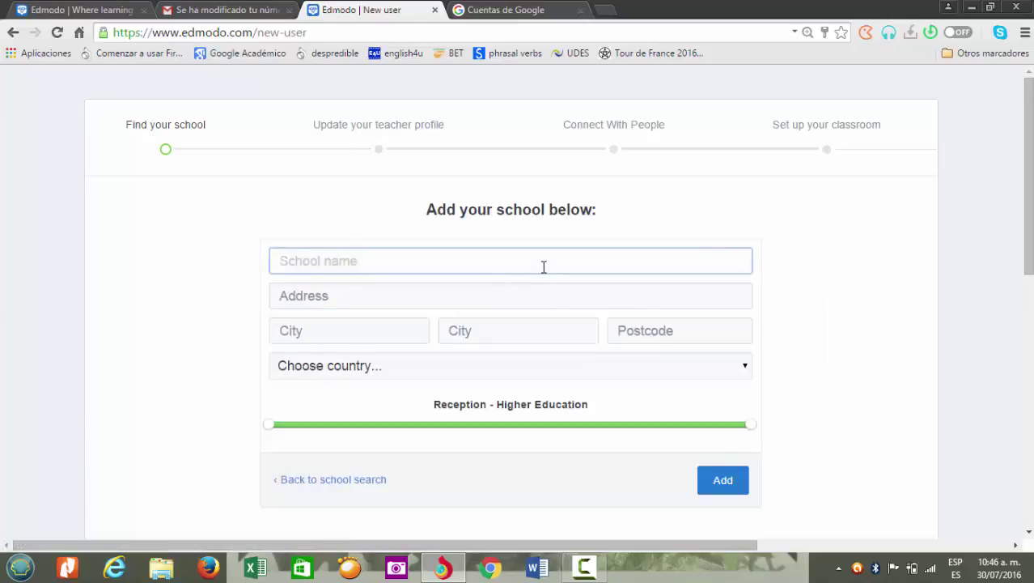
type("Institución")
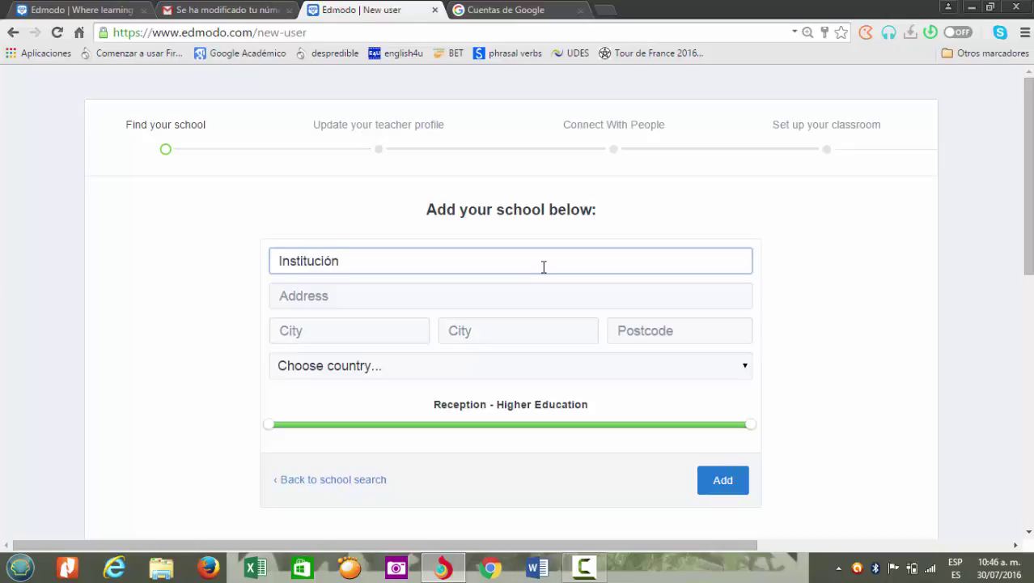
type("Educativa Hum")
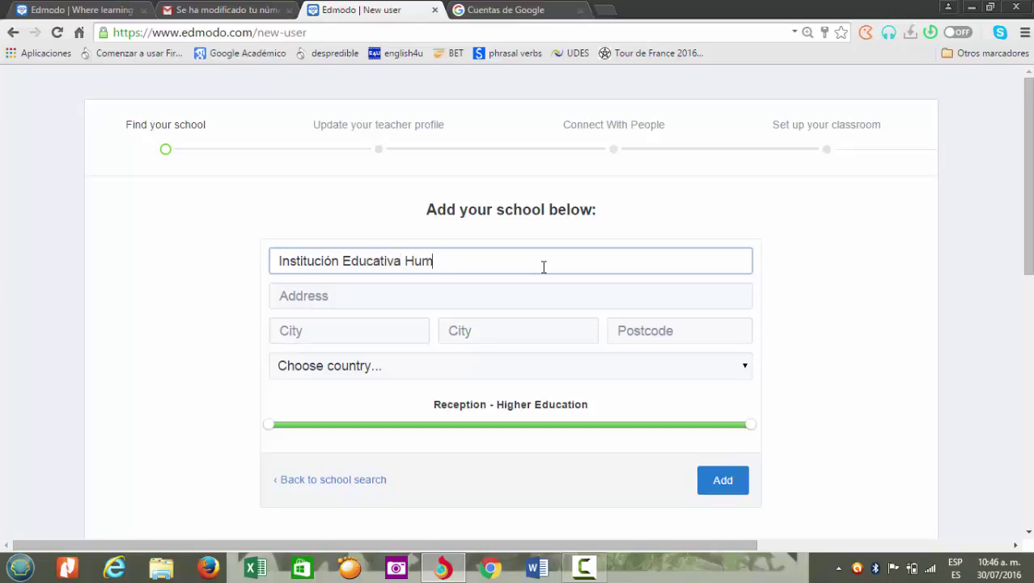
type("berto Mu")
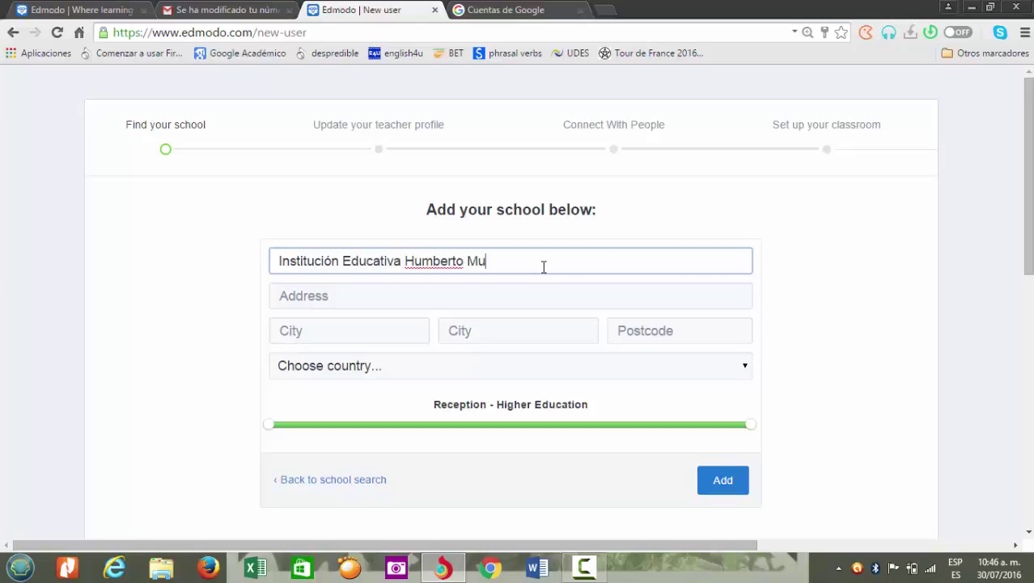
type("ñoz Ordoñez")
left_click(414, 296)
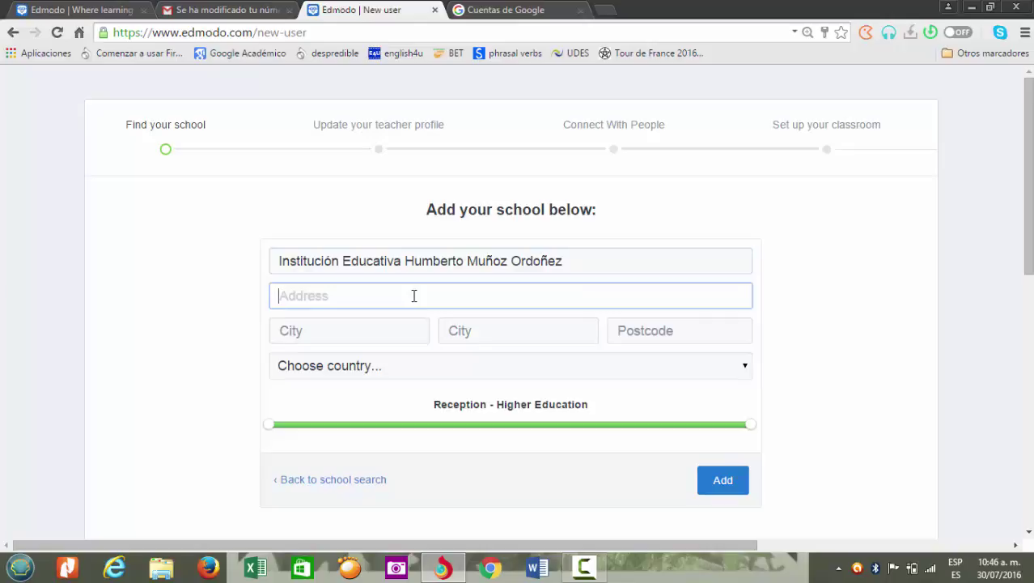
Set the new school's country to Colombia
left_click(746, 368)
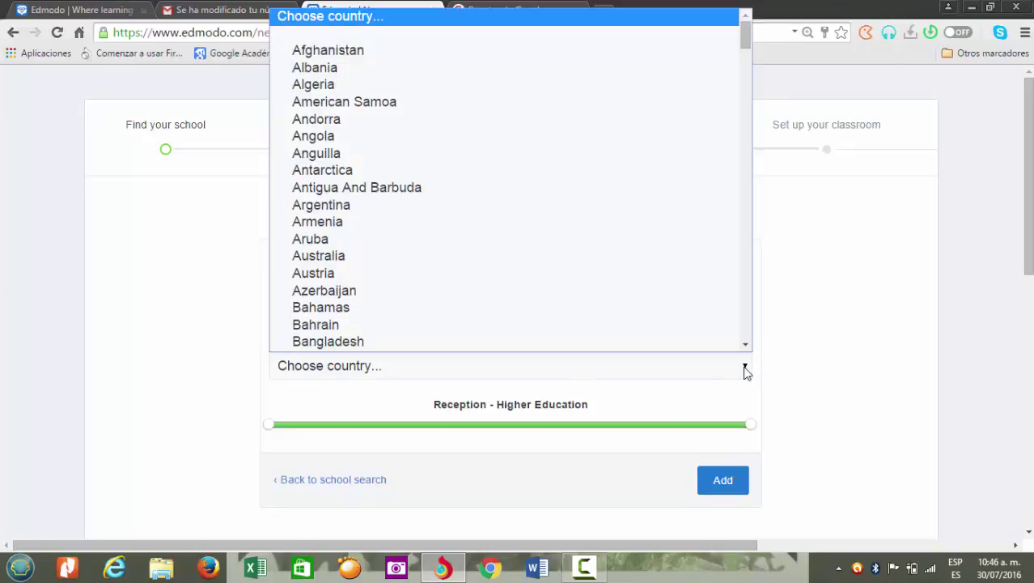
key("c")
key("c")
key("c")
key("c")
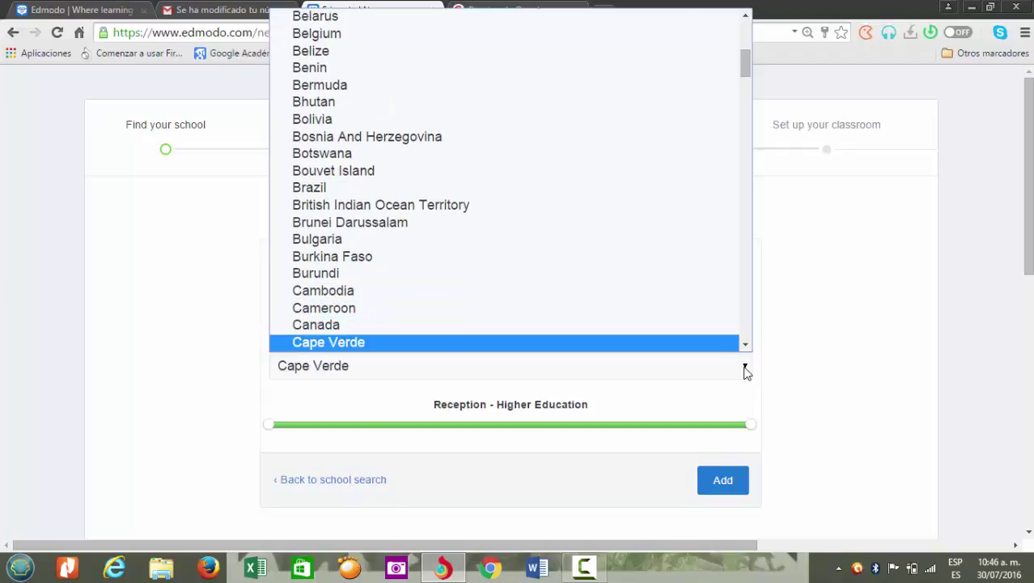
key("c")
key("c")
key("c")
key("c")
key("c")
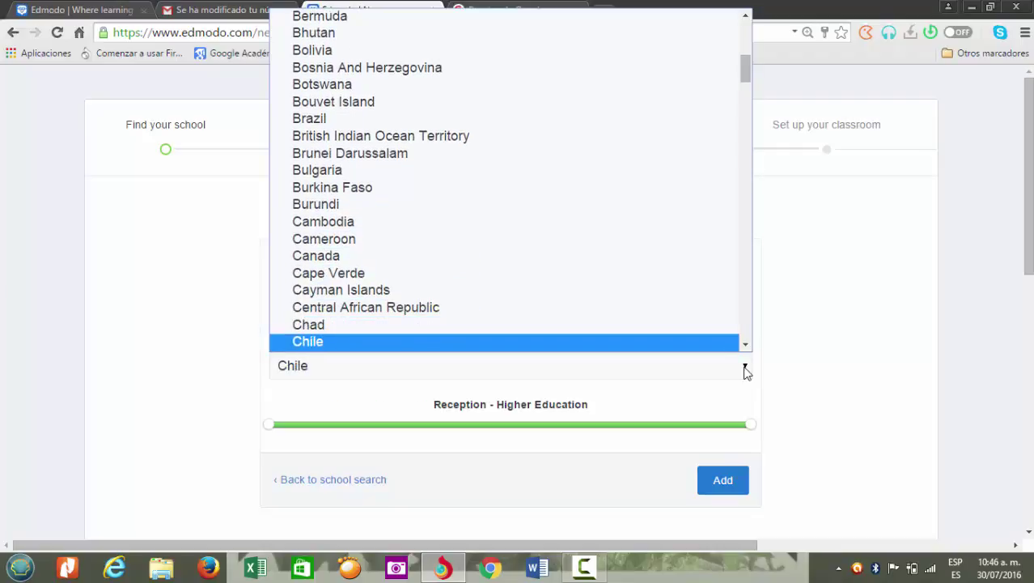
key("c")
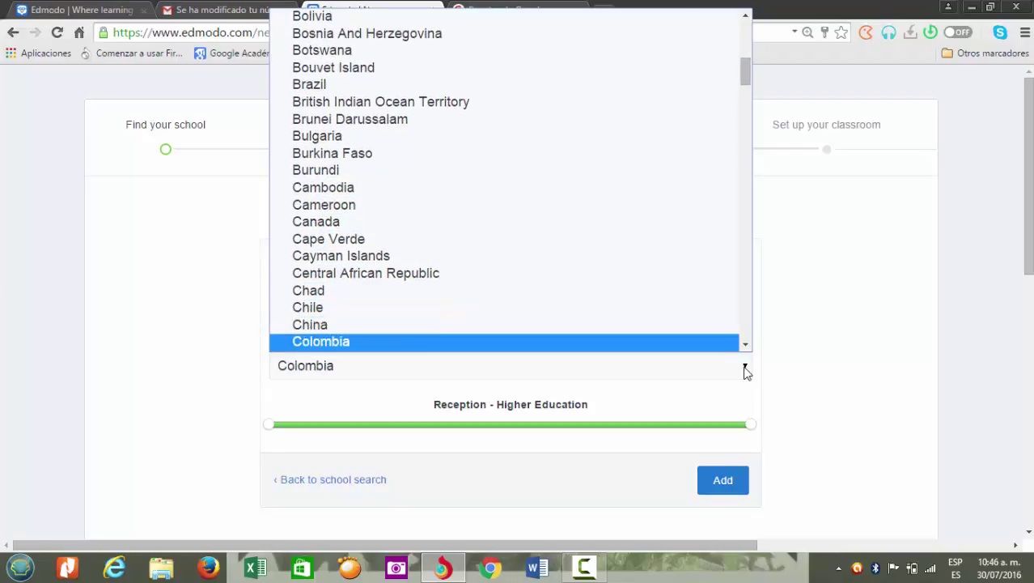
key("Return")
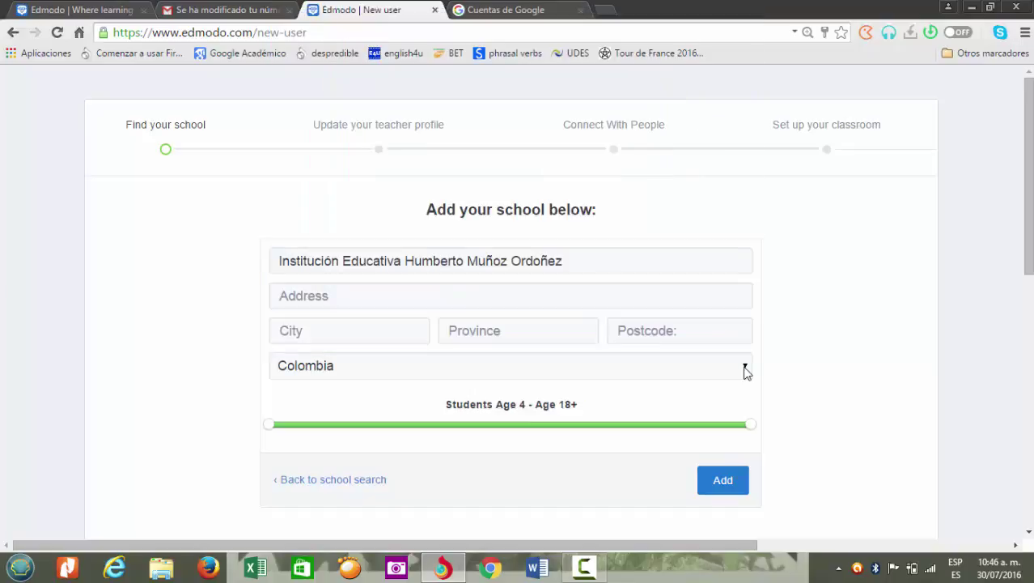
Submit the new school, review the similar schools suggested, and choose to use the school that was entered
left_click(713, 490)
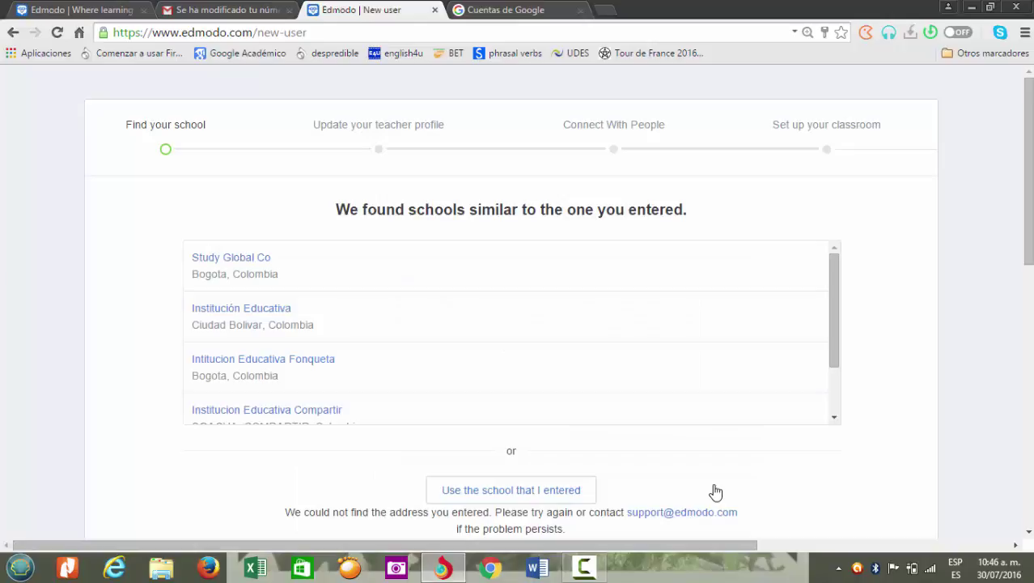
left_click_drag(834, 301, 834, 439)
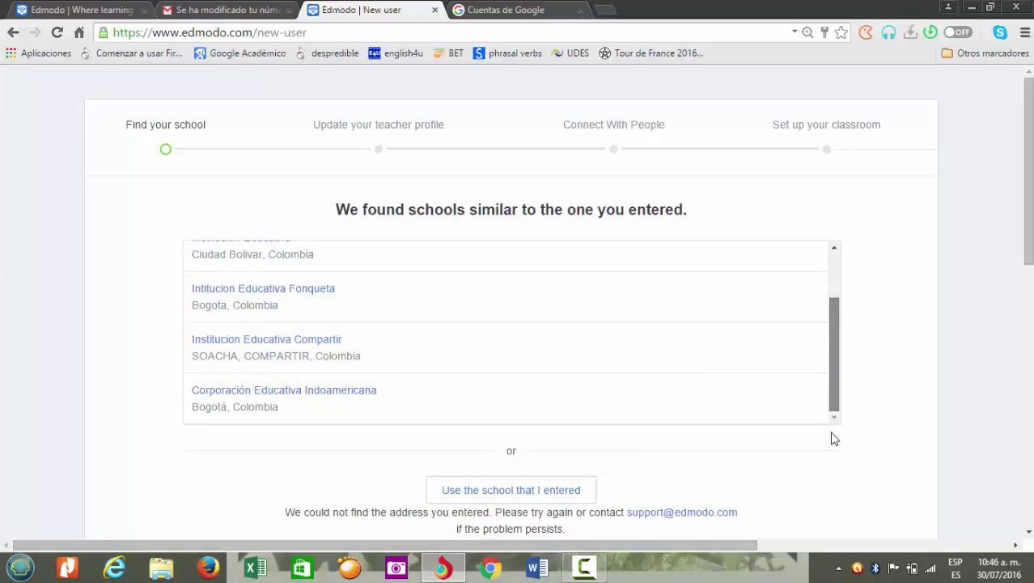
left_click(492, 492)
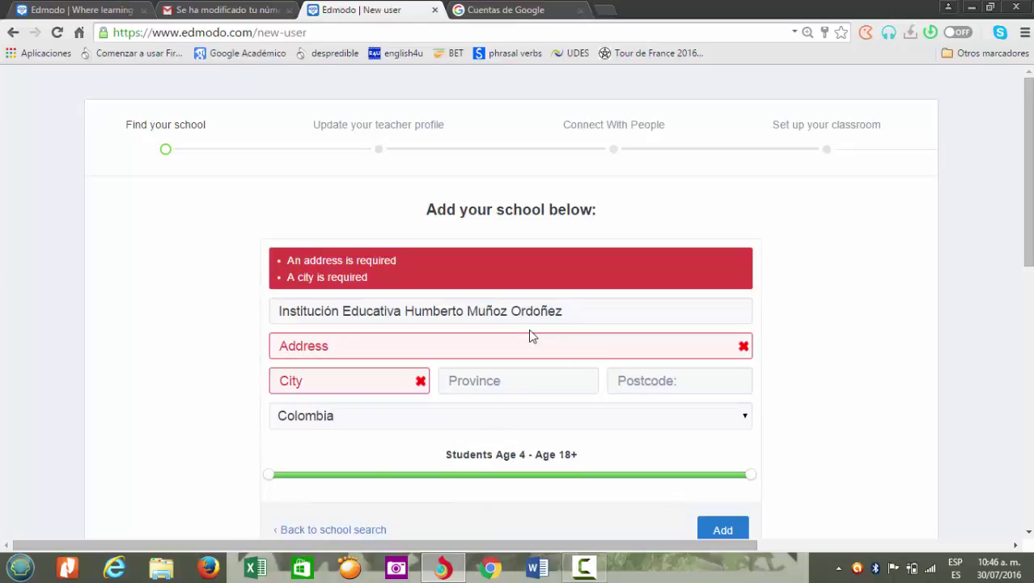
Enter the new school's street address and set its city to Pitalito
left_click(428, 349)
type("calle ")
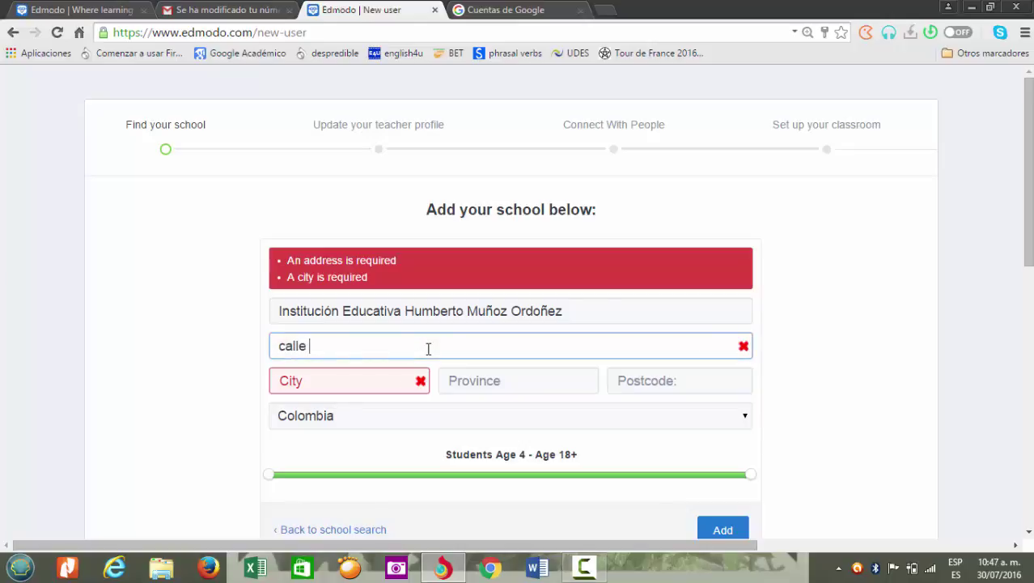
type("5 # 13 - 10")
left_click(409, 389)
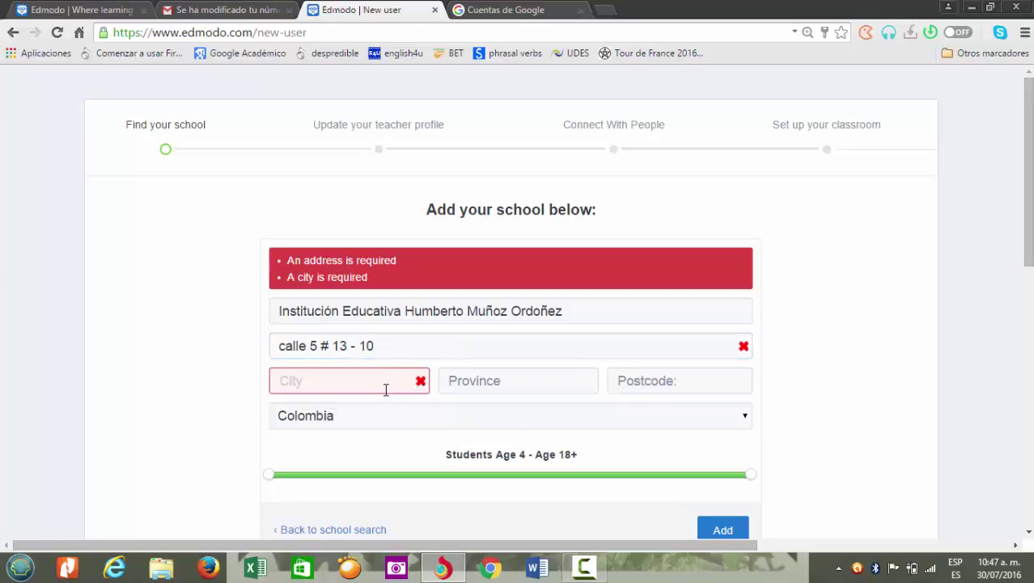
type("Pitalito")
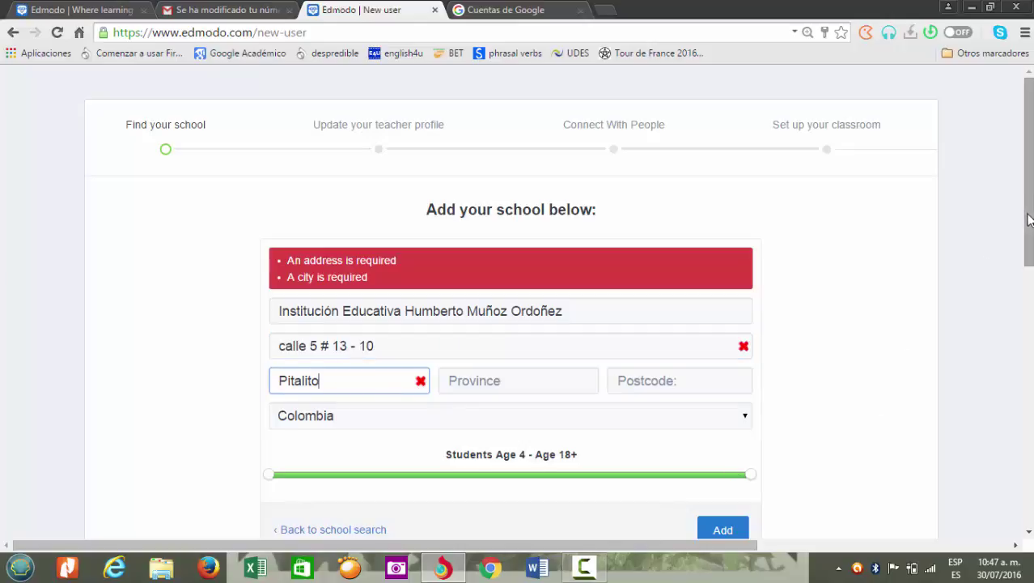
Submit the new school, choose to use the school that was entered, and continue to the teacher profile setup
left_click_drag(1029, 218, 1023, 277)
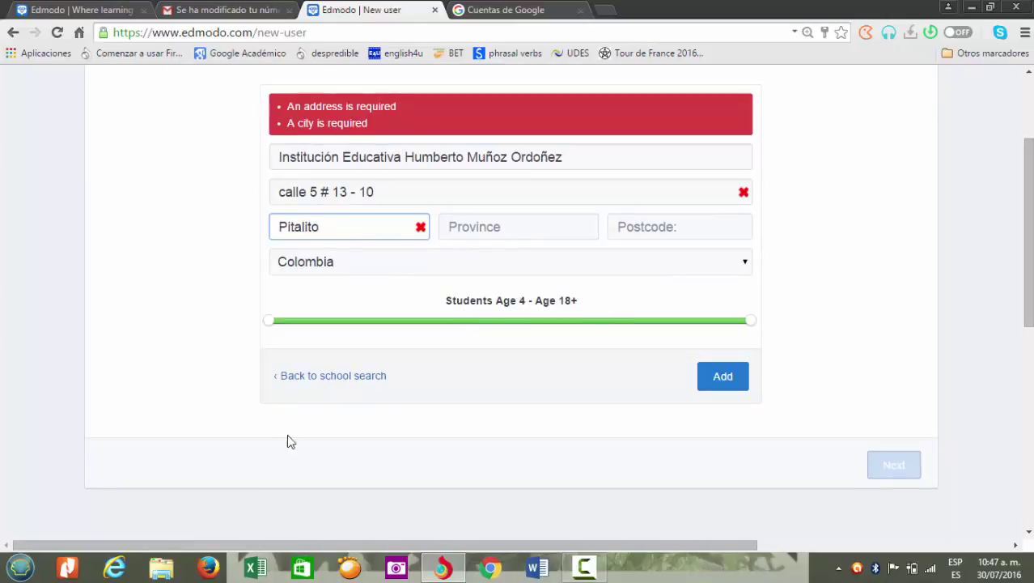
left_click(718, 386)
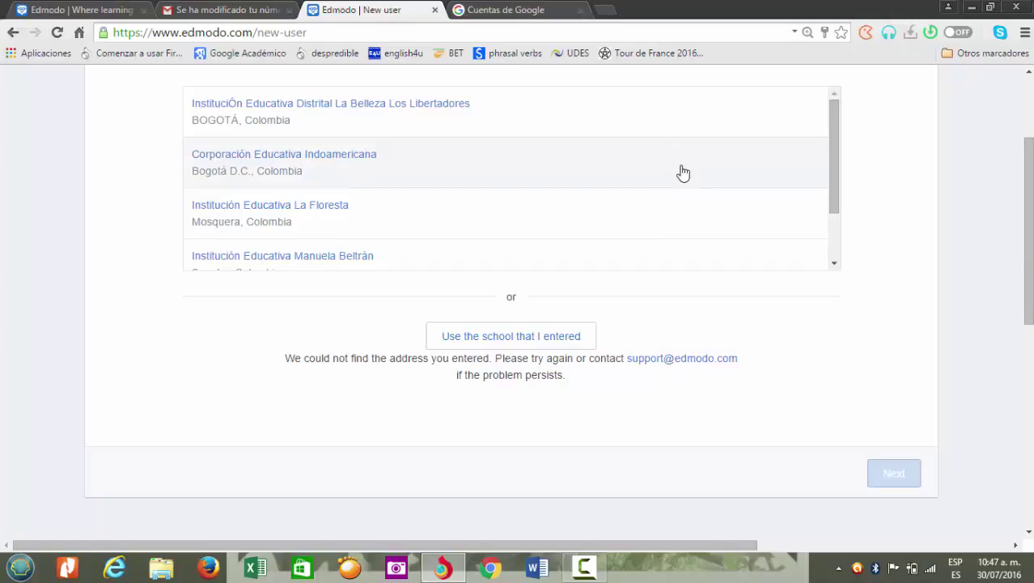
left_click(542, 337)
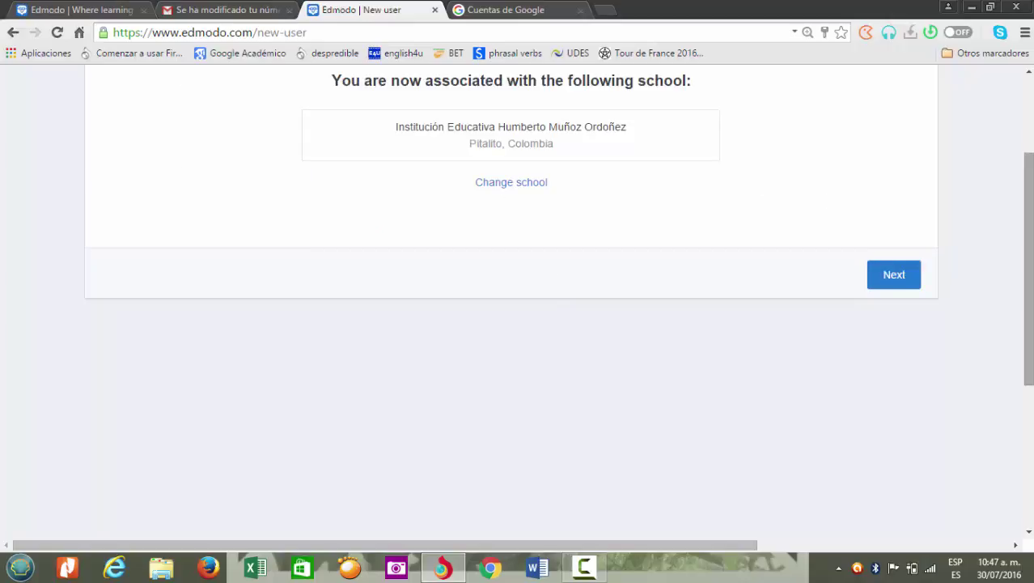
left_click_drag(1027, 254, 1029, 187)
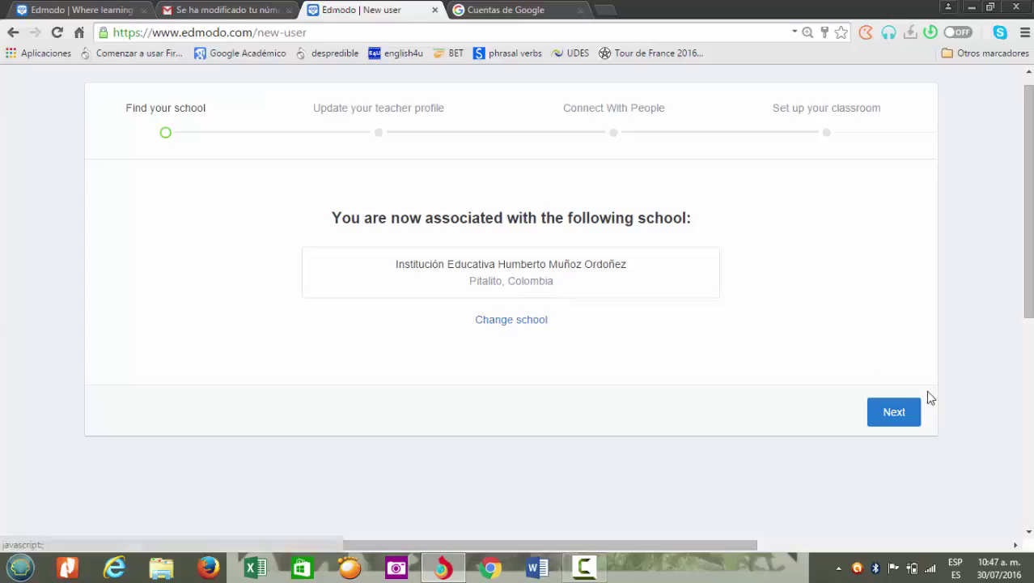
left_click(892, 419)
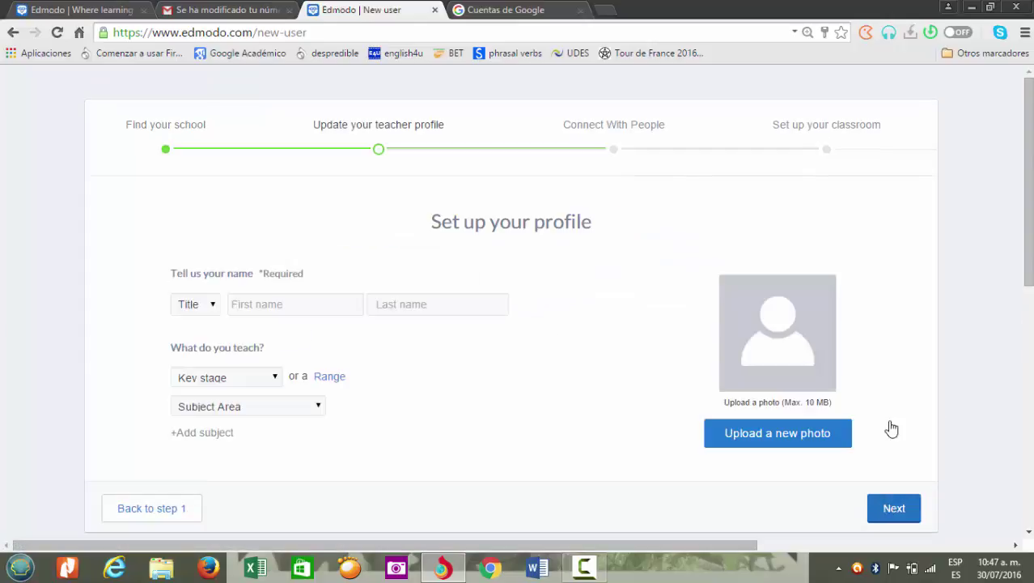
Set the profile title to Dr. and enter the teacher's first and last names
left_click_drag(1031, 169, 1031, 204)
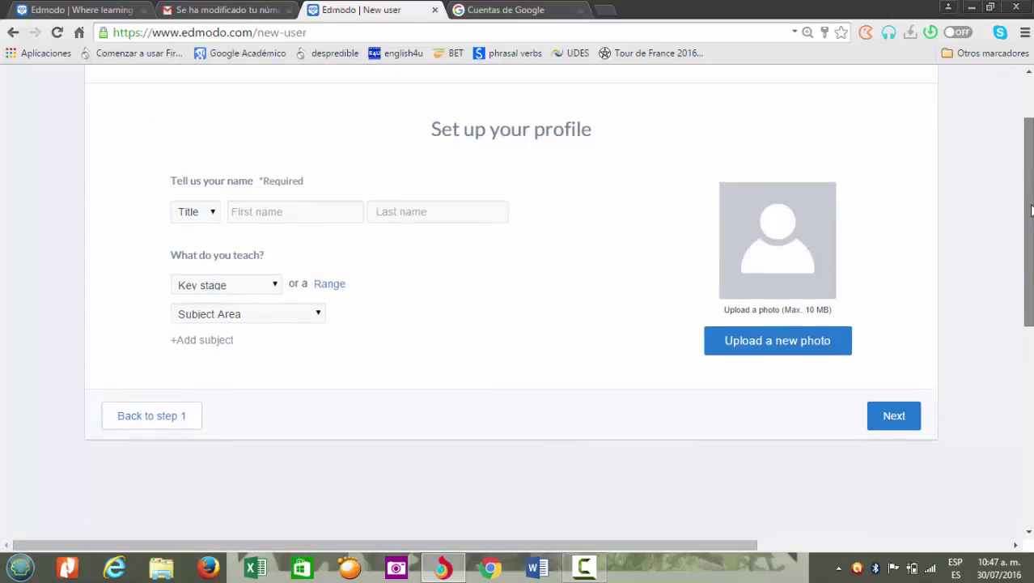
left_click(212, 213)
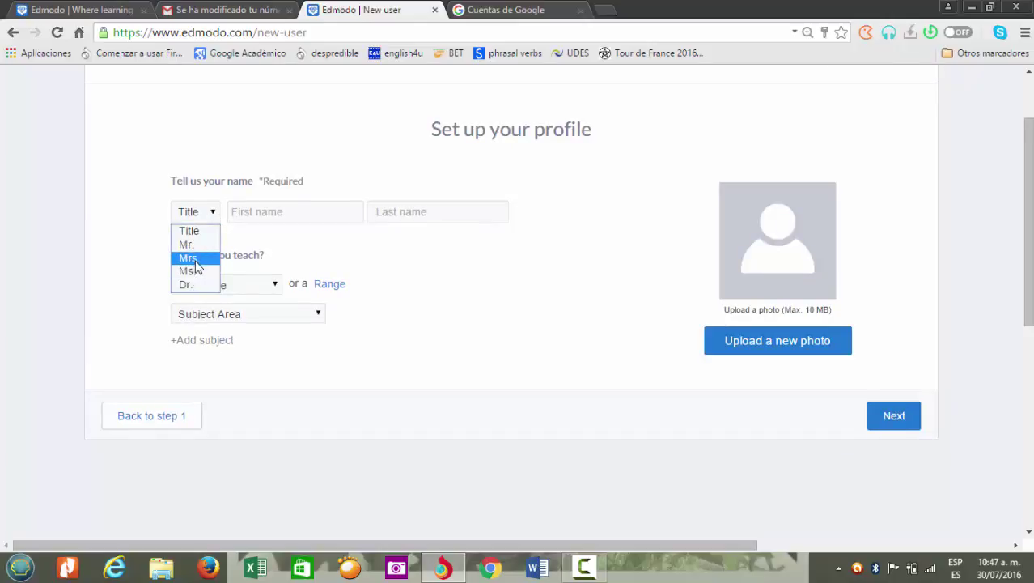
left_click(185, 285)
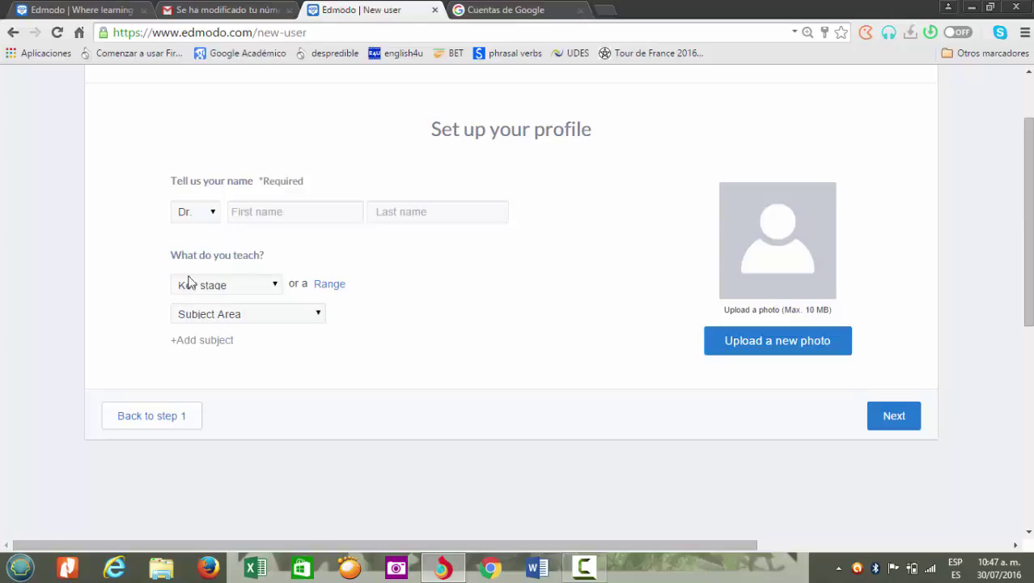
left_click(286, 214)
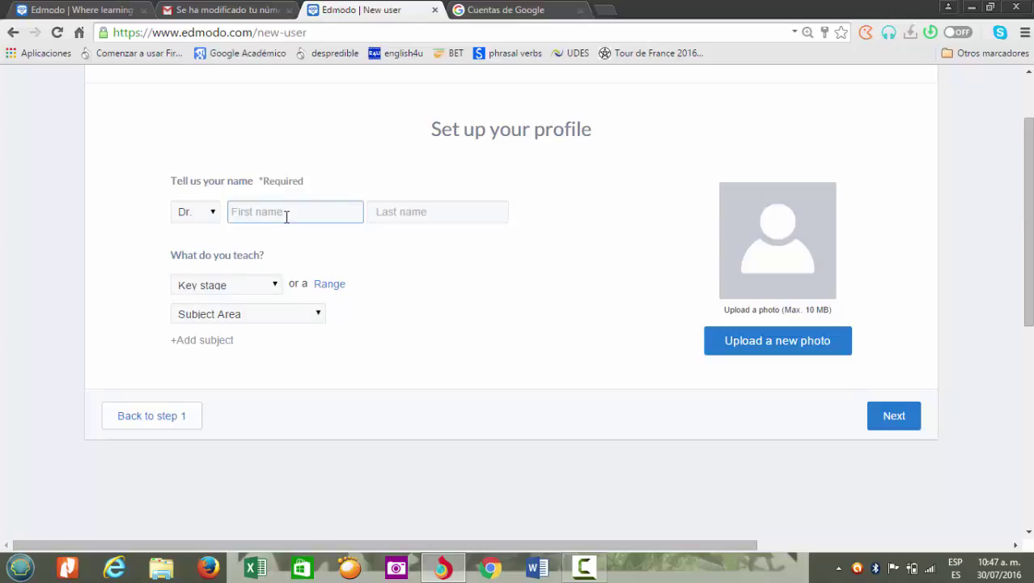
type("English")
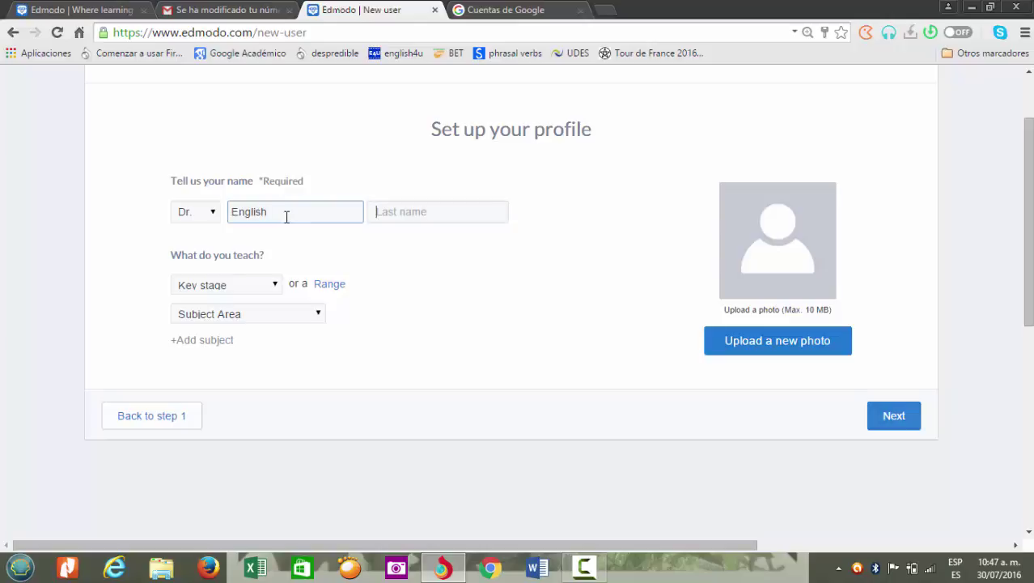
key("Tab")
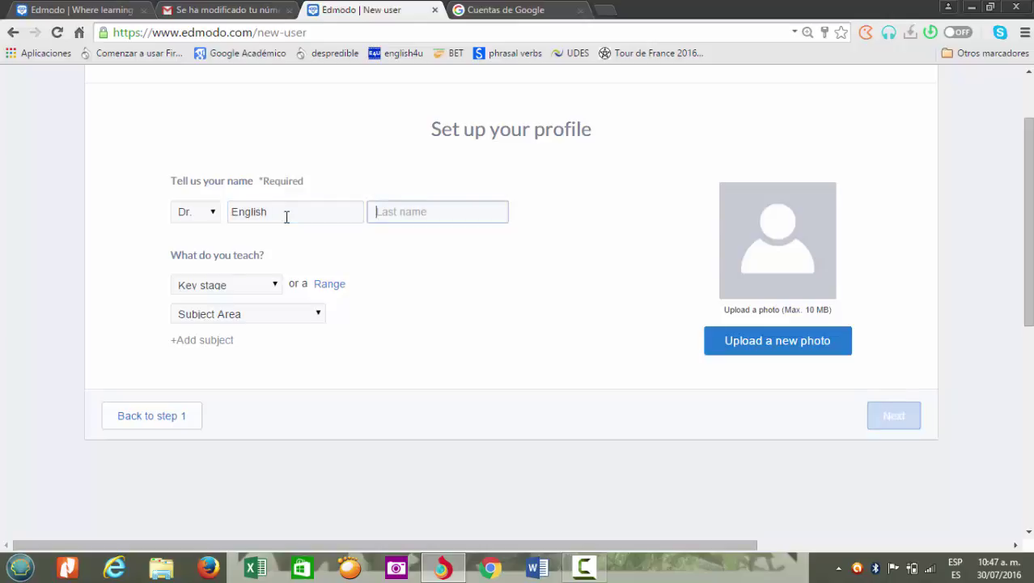
type("Teacher")
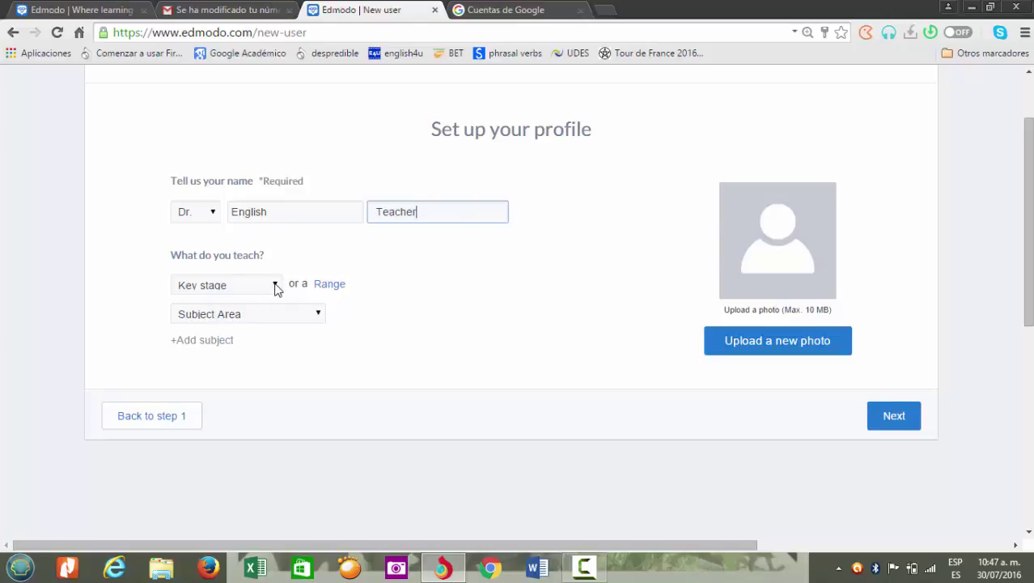
Use a grade range for what is taught, set the subject area to World Languages, and continue to connecting with people
left_click(328, 292)
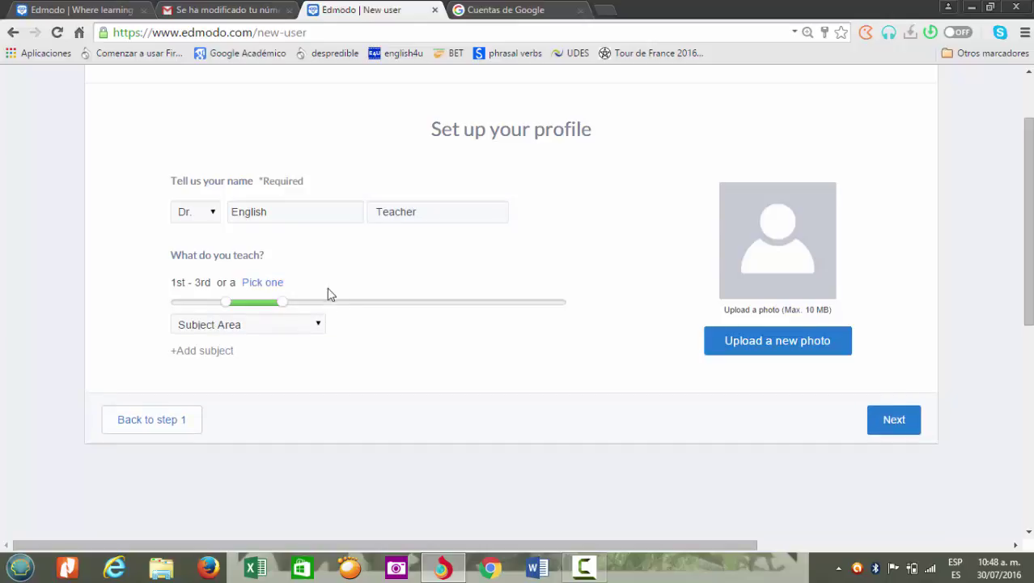
left_click(319, 326)
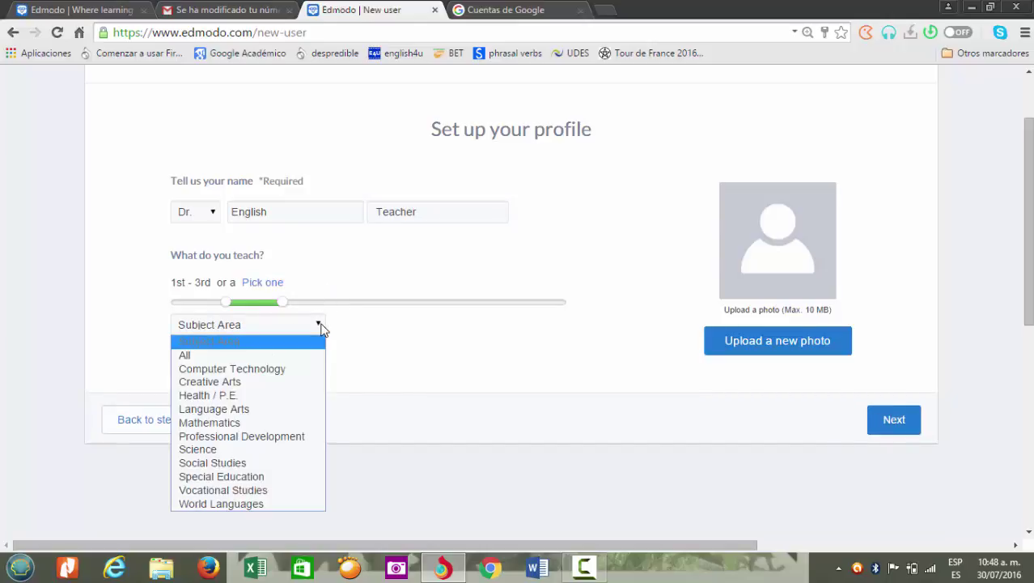
left_click(208, 504)
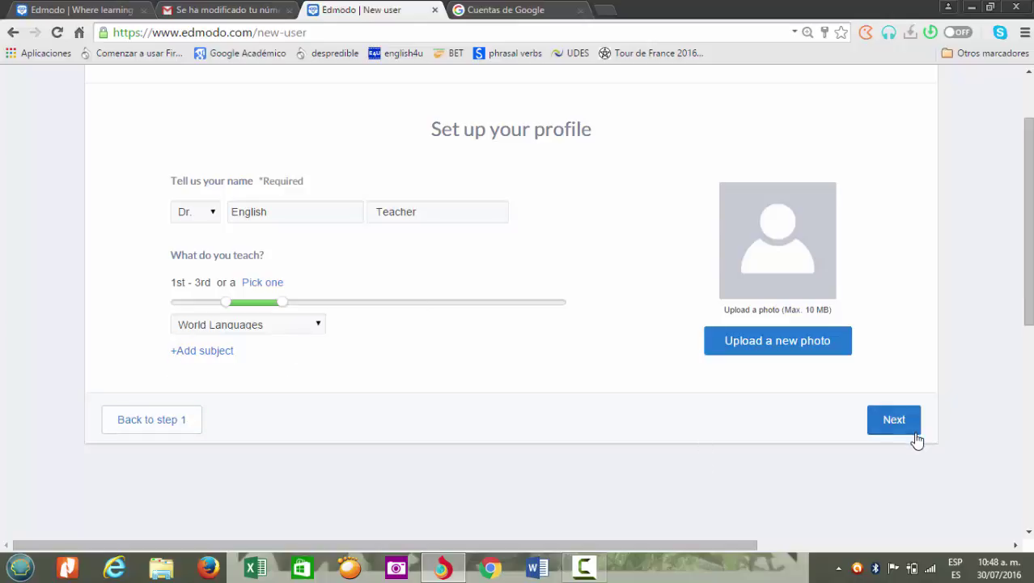
left_click(894, 418)
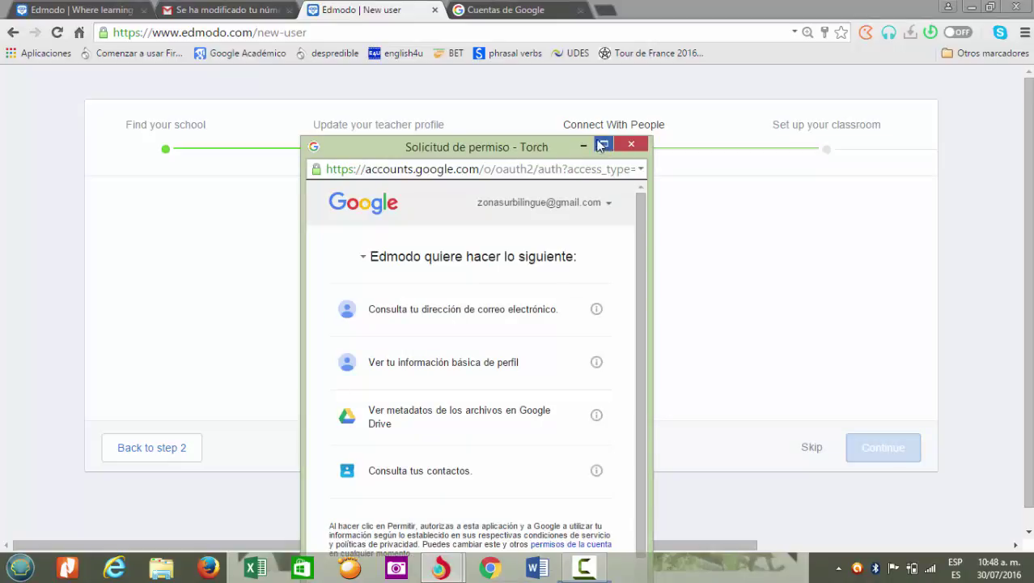
Allow Edmodo the requested access to the Google account and skip connecting with the imported contacts
left_click_drag(642, 204, 639, 311)
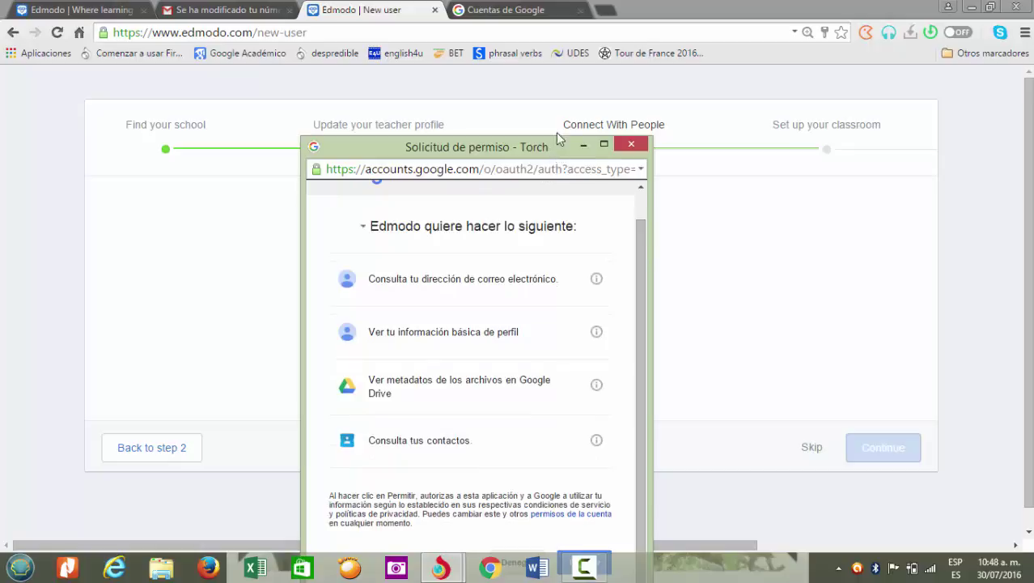
left_click_drag(557, 145, 564, 74)
left_click(587, 490)
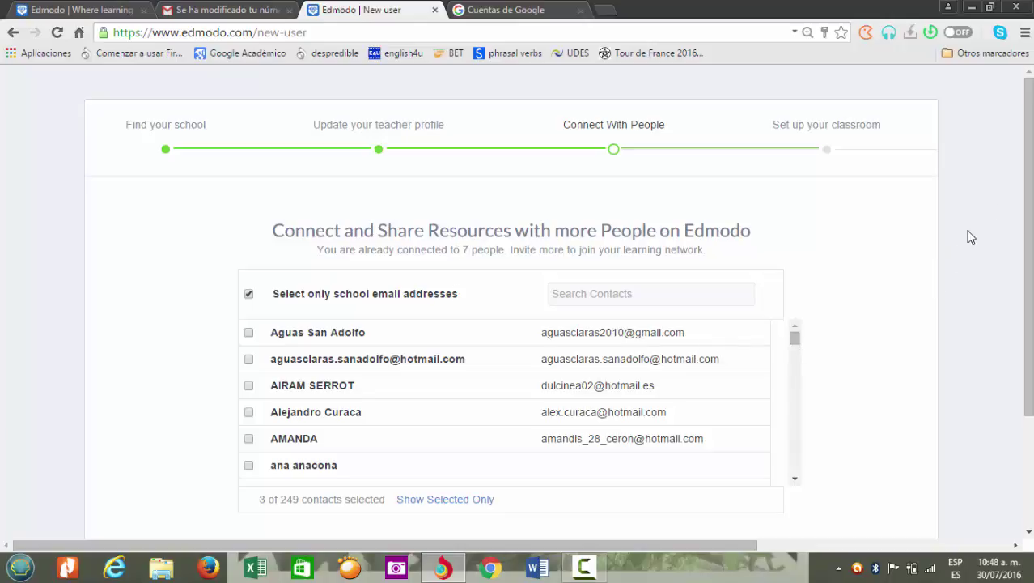
left_click_drag(1024, 196, 1024, 304)
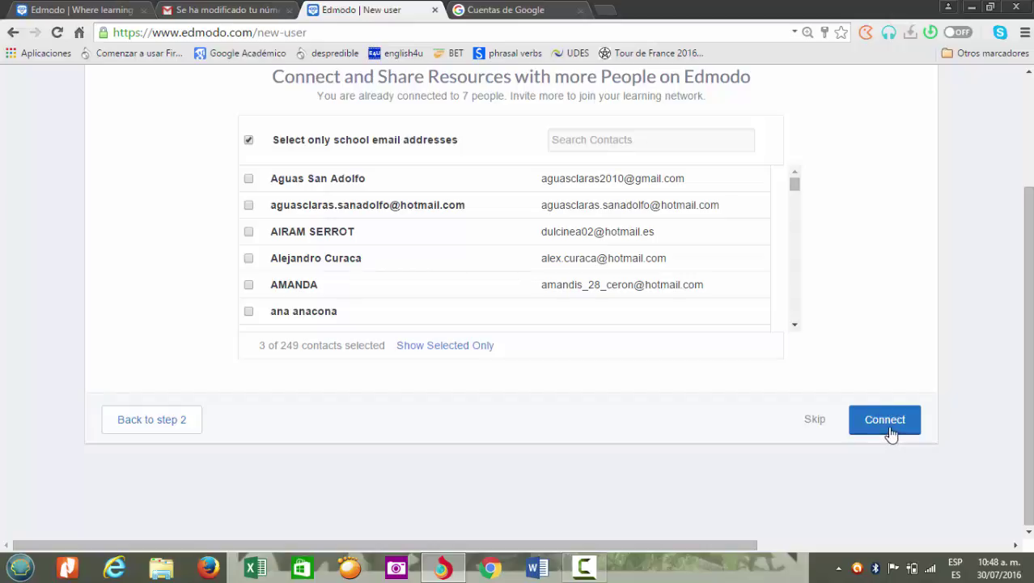
left_click(813, 421)
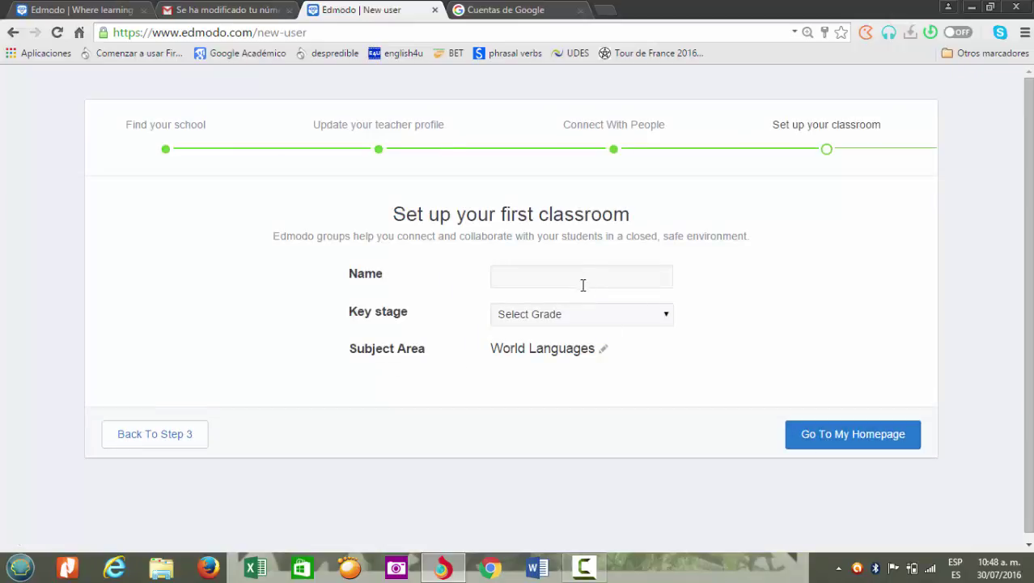
Name the first classroom "Level 2" and set its key stage to None
left_click(579, 272)
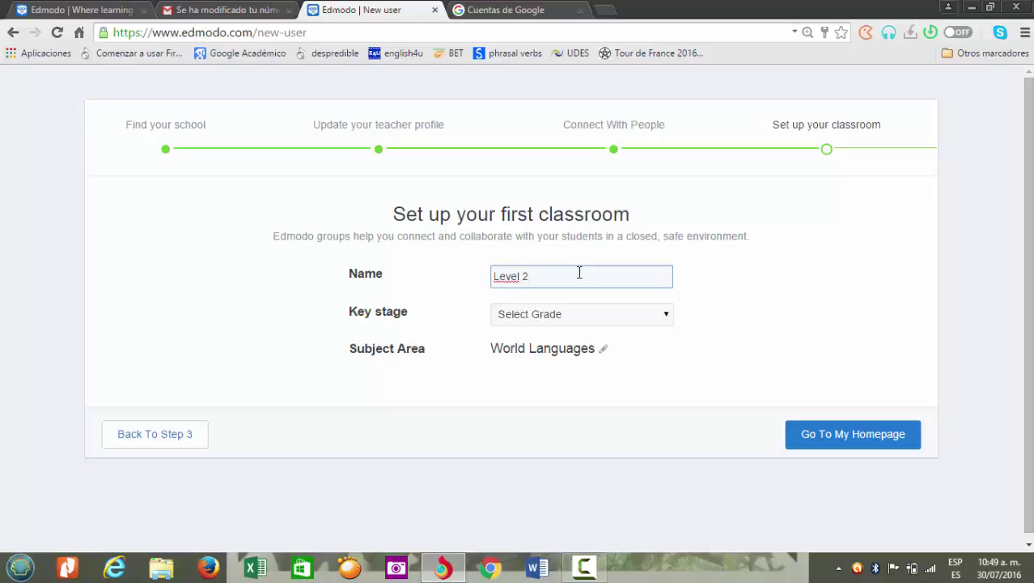
left_click(668, 317)
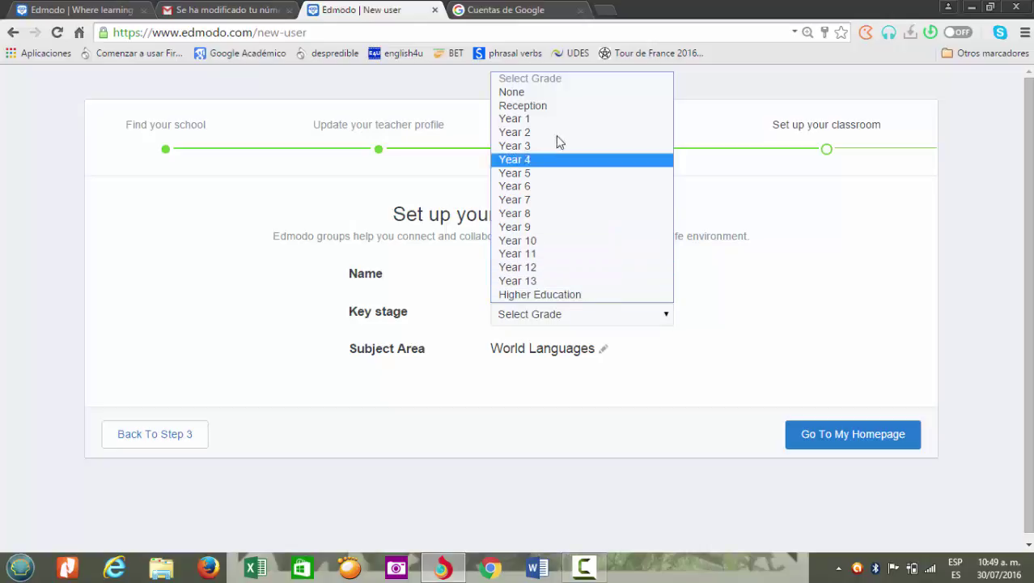
left_click(538, 93)
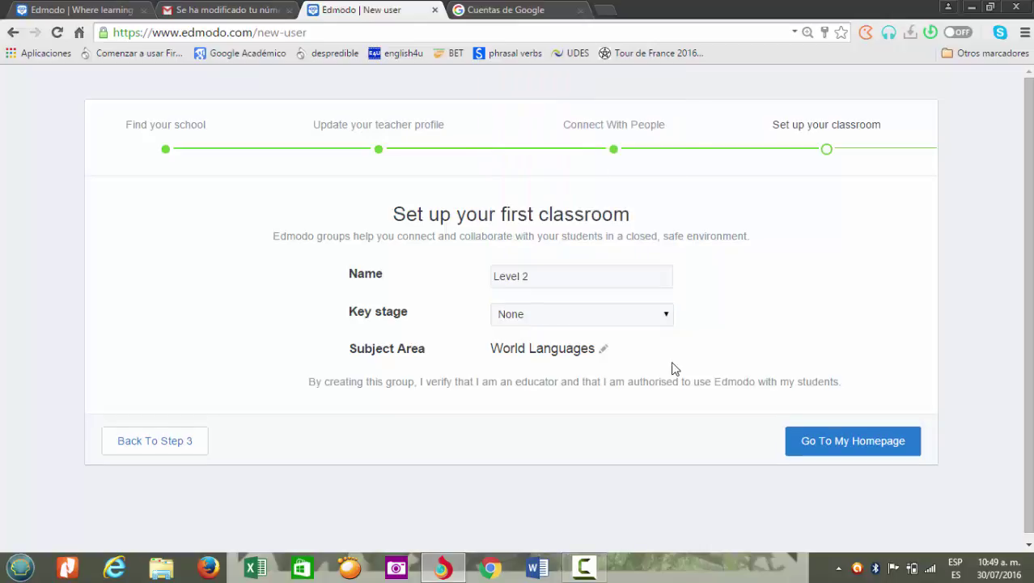
Finish the classroom setup by going to the homepage, highlight the group code, and close the Add Members window
left_click(852, 443)
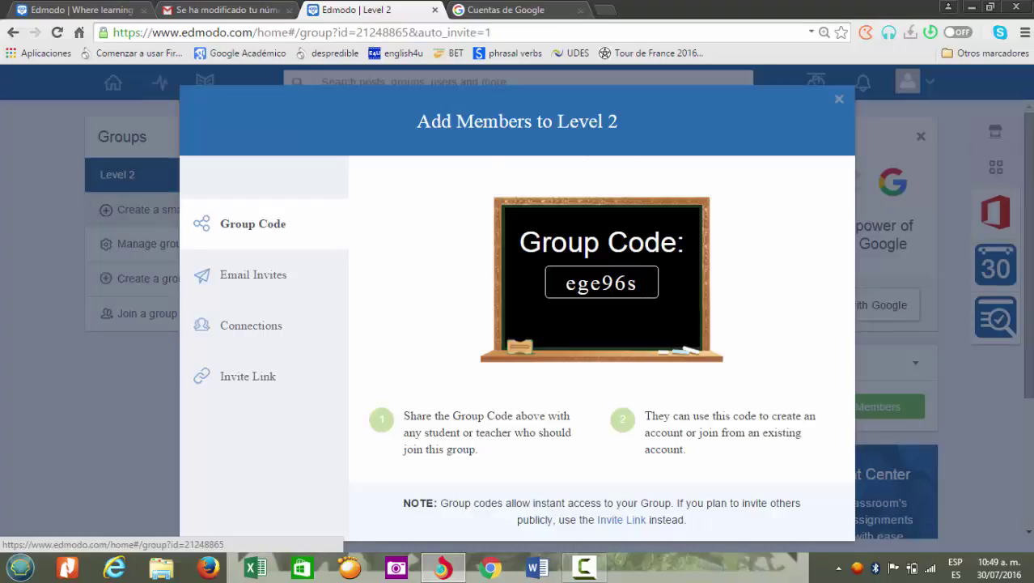
left_click_drag(639, 285, 566, 283)
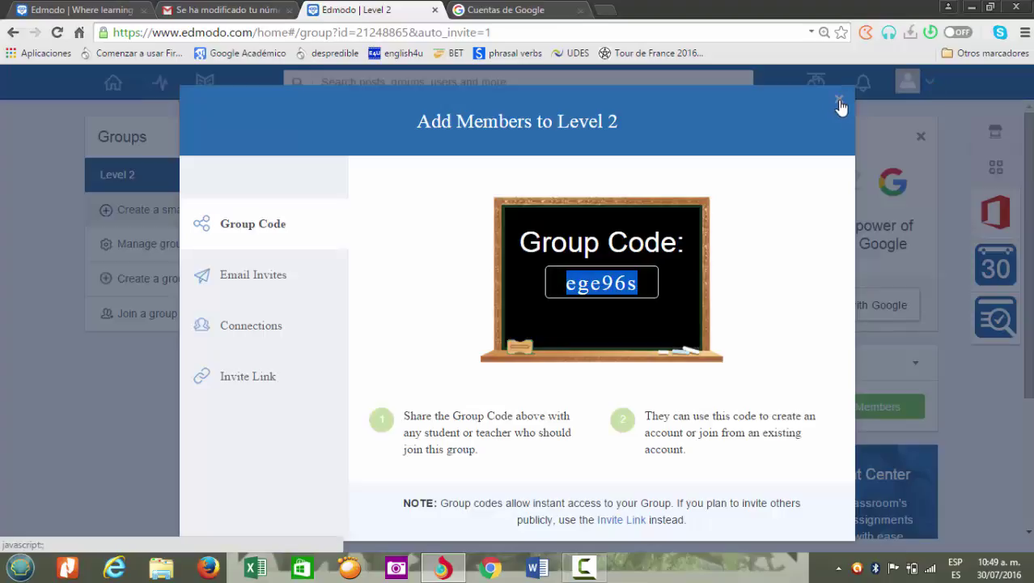
left_click(839, 104)
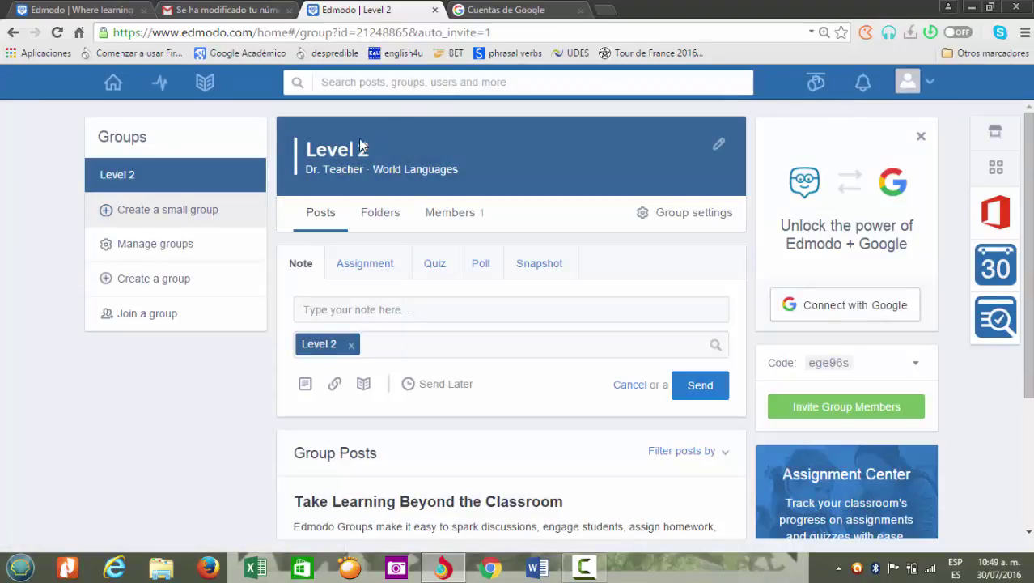